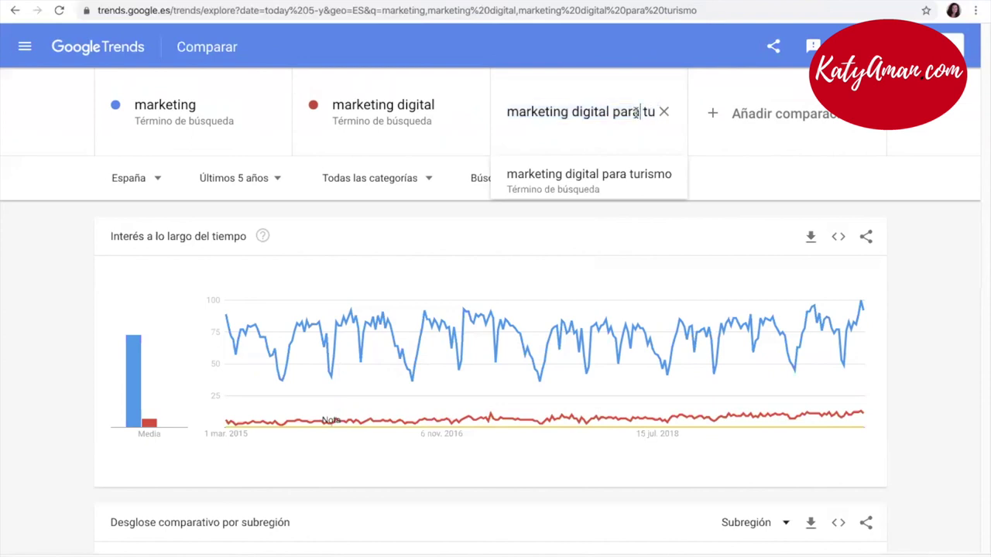
# Step: Change the third comparison term to "marketing digital turismo" and update the trends comparison
pyautogui.tripleClick(636, 113)
pyautogui.click(639, 112)
pyautogui.press('BackSpace')
pyautogui.press('BackSpace')
pyautogui.press('BackSpace')
pyautogui.press('BackSpace')
pyautogui.press('BackSpace')
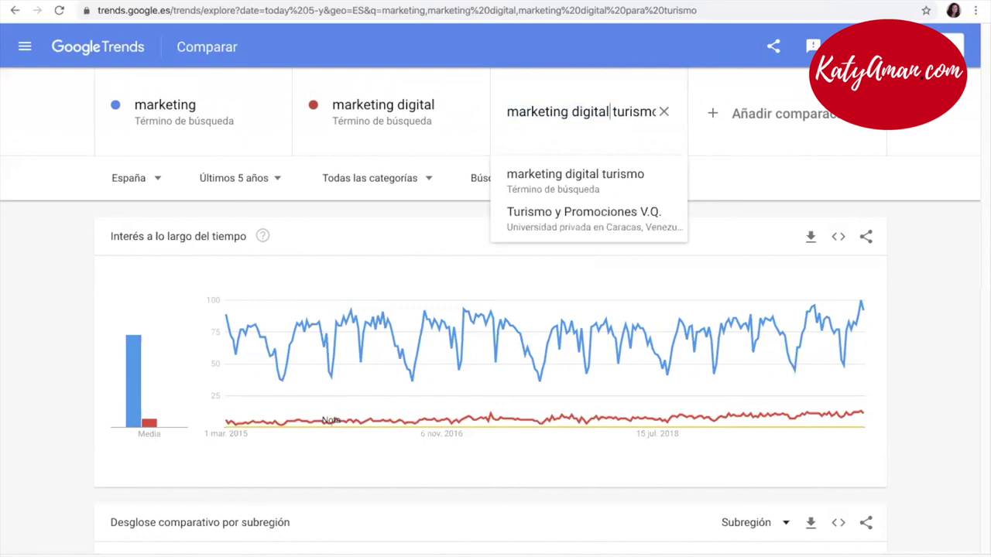
pyautogui.press('Return')
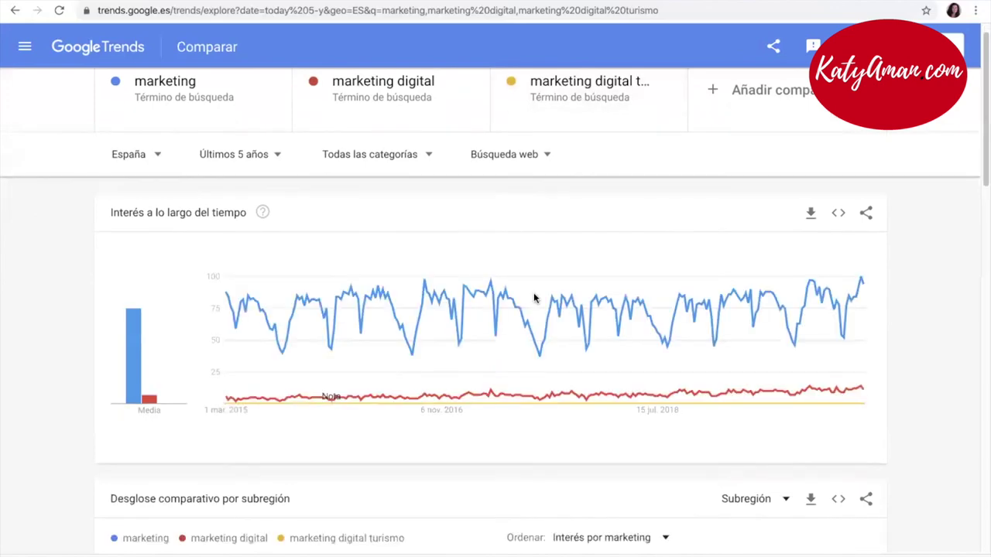
# Step: Review the trend results, and change the third comparison term to "marketing digital de turismo"
pyautogui.scroll(-8, 534, 298)
pyautogui.scroll(3, 534, 298)
pyautogui.scroll(3, 534, 295)
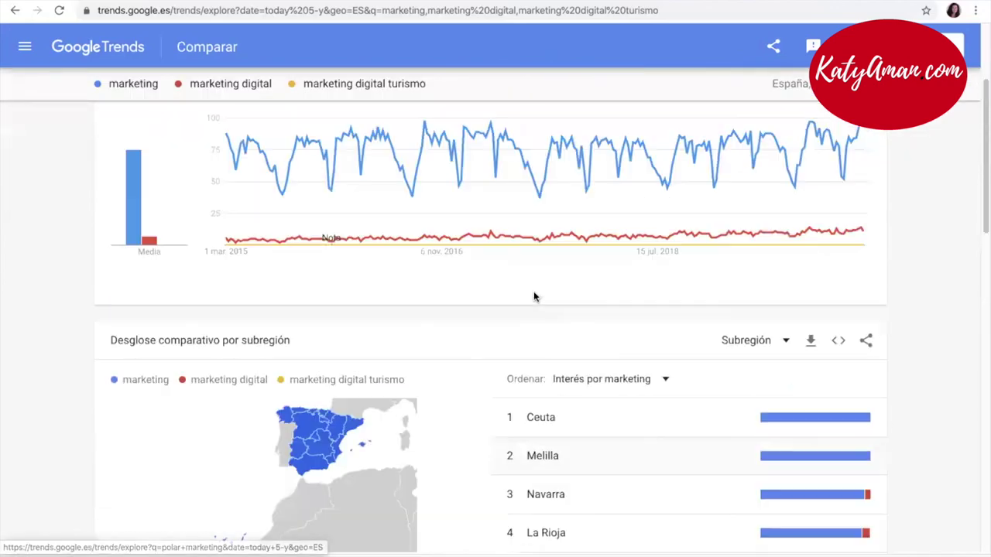
pyautogui.scroll(3, 249, 255)
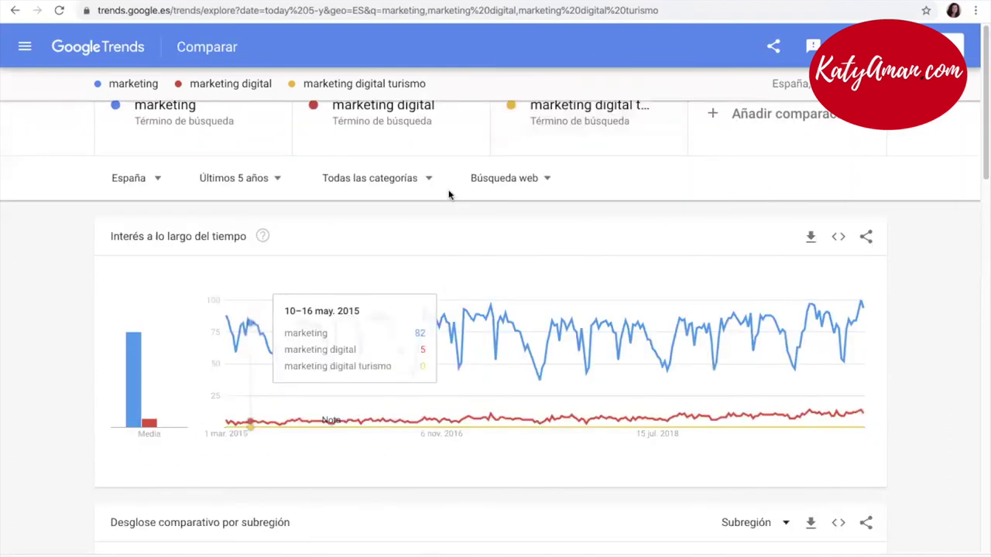
pyautogui.click(614, 111)
pyautogui.click(614, 111)
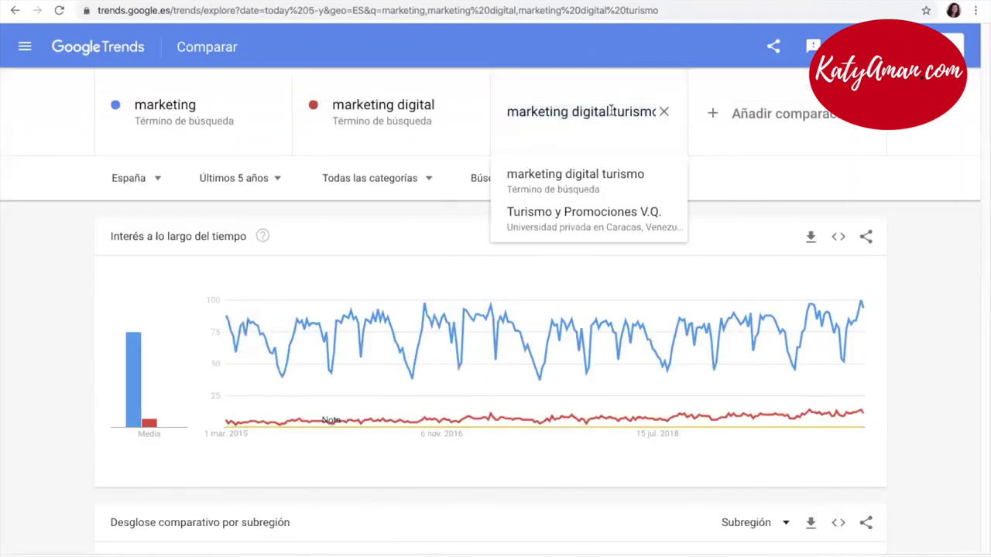
pyautogui.write('de')
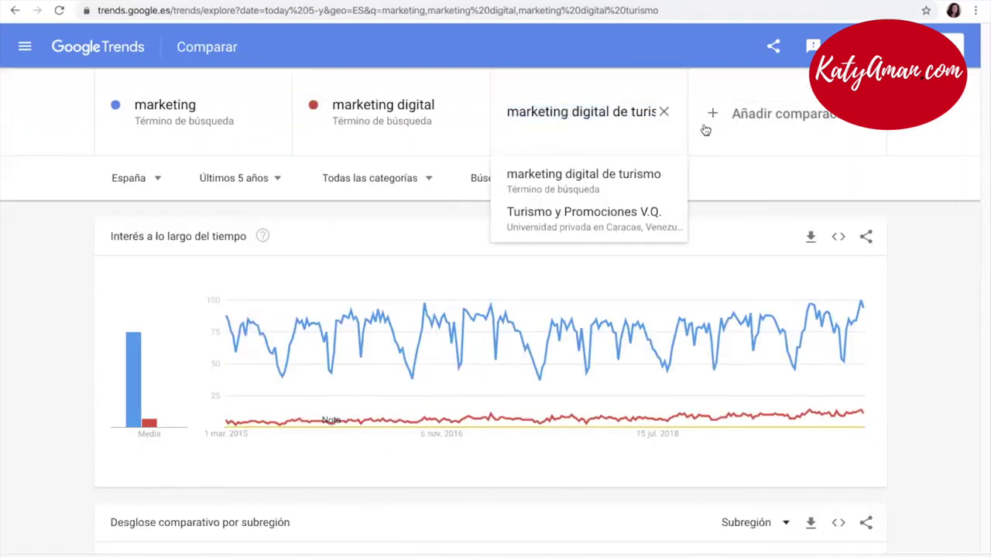
pyautogui.press('Return')
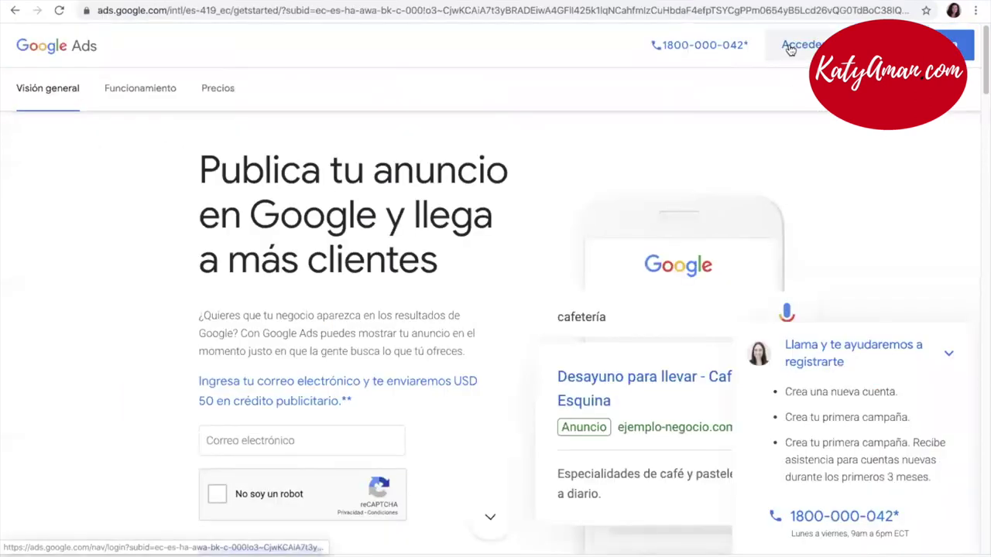
# Step: Sign in to Google Ads and open the keyword planner (Planificador de palabras clave)
pyautogui.click(789, 48)
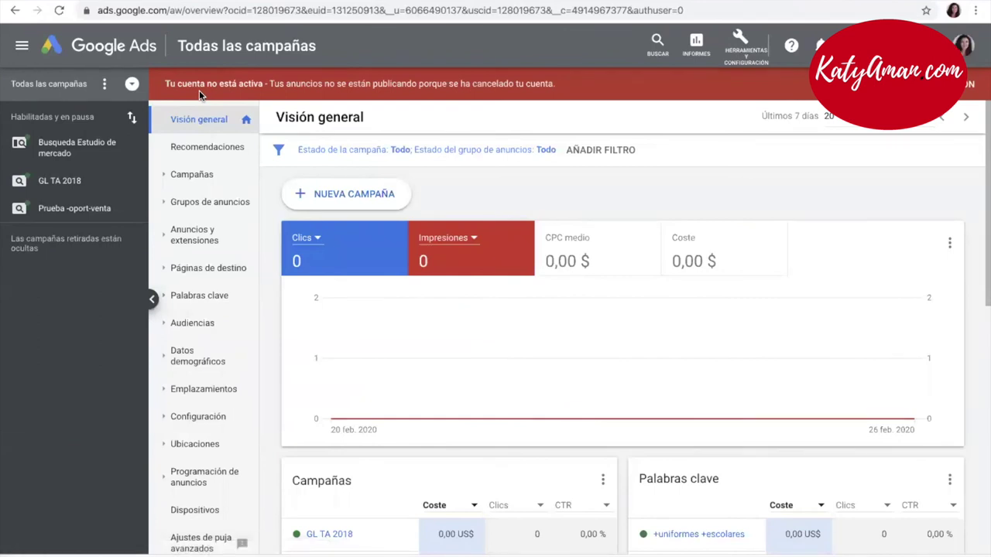
pyautogui.click(745, 62)
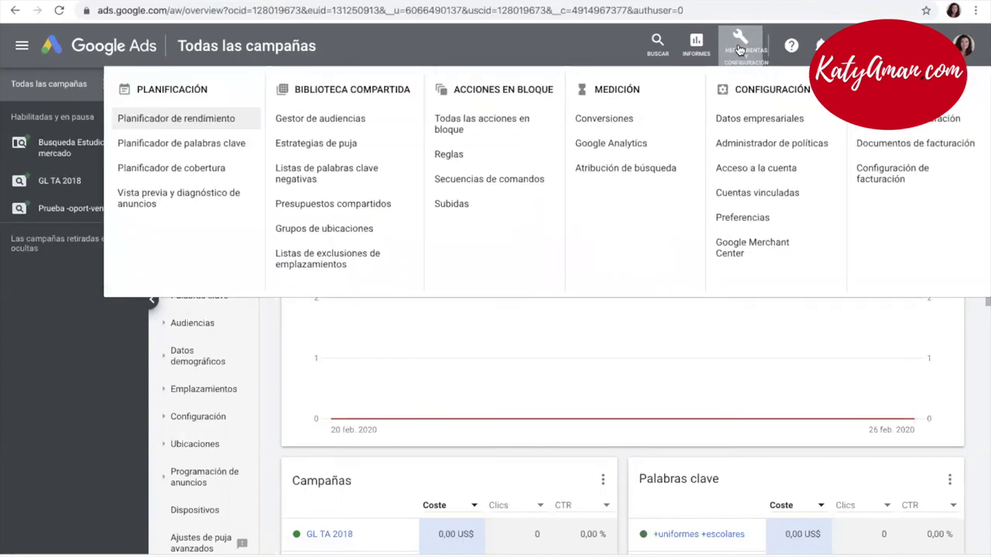
pyautogui.click(192, 152)
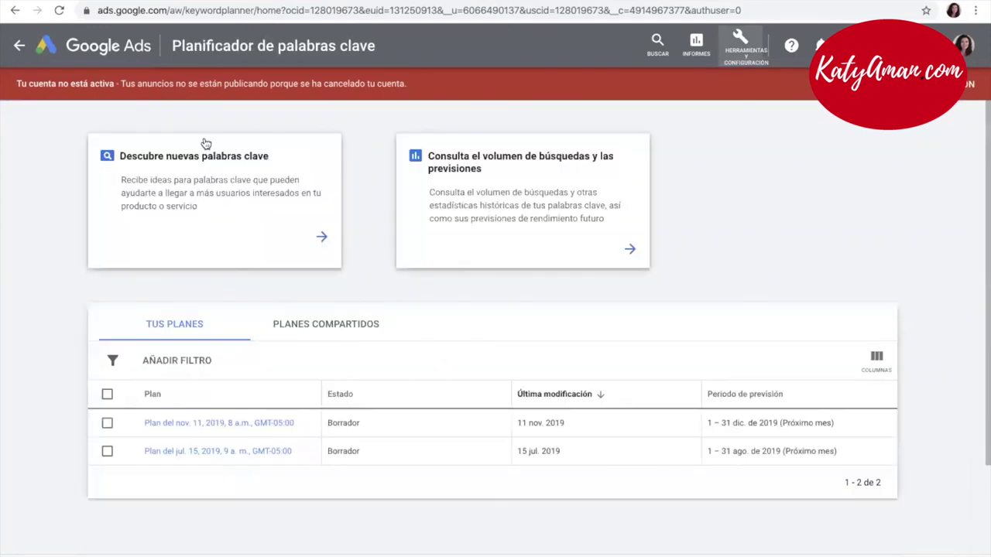
# Step: Request search volume and forecasts for a keyword beginning with "marketing digital para"
pyautogui.click(506, 161)
pyautogui.write('marketing digital para turu')
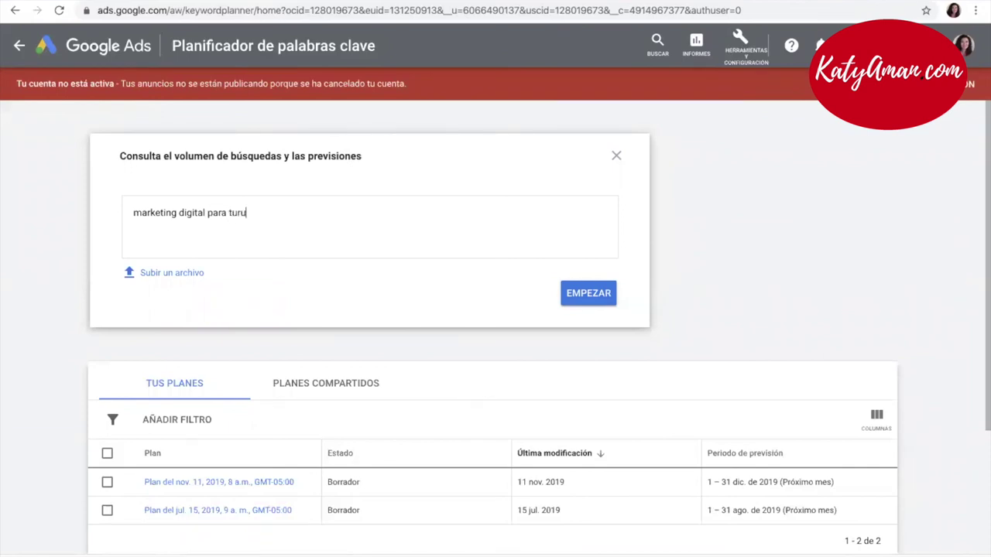
pyautogui.press('BackSpace')
pyautogui.press('BackSpace')
pyautogui.press('BackSpace')
pyautogui.click(591, 302)
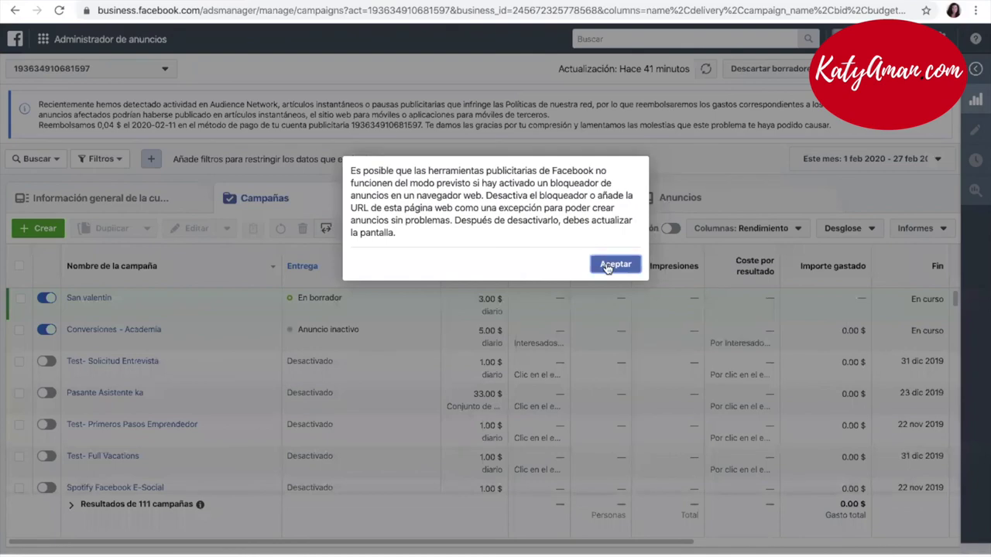
# Step: Switch to Facebook Ads Manager and open its Audiencias section, dismissing the ad-blocker notices
pyautogui.click(625, 265)
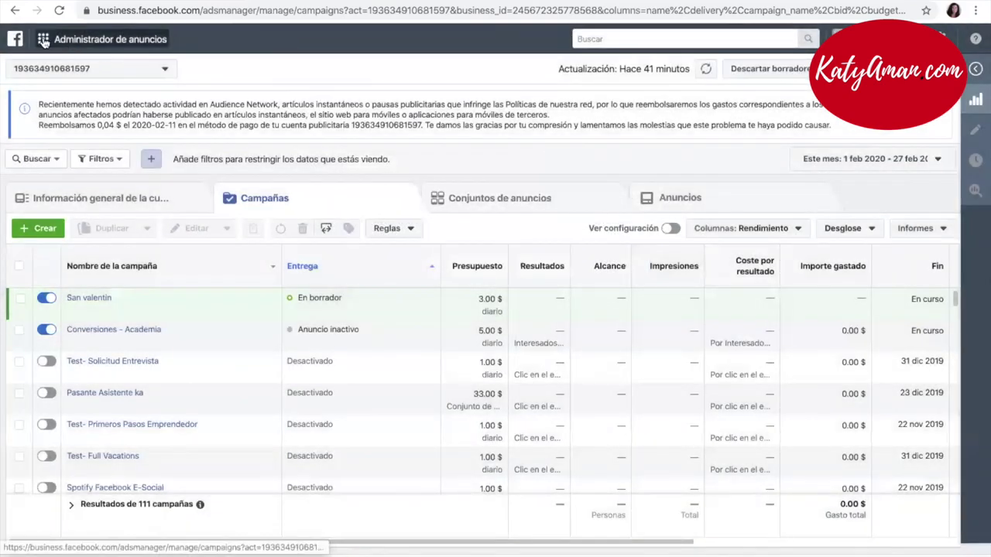
pyautogui.click(70, 43)
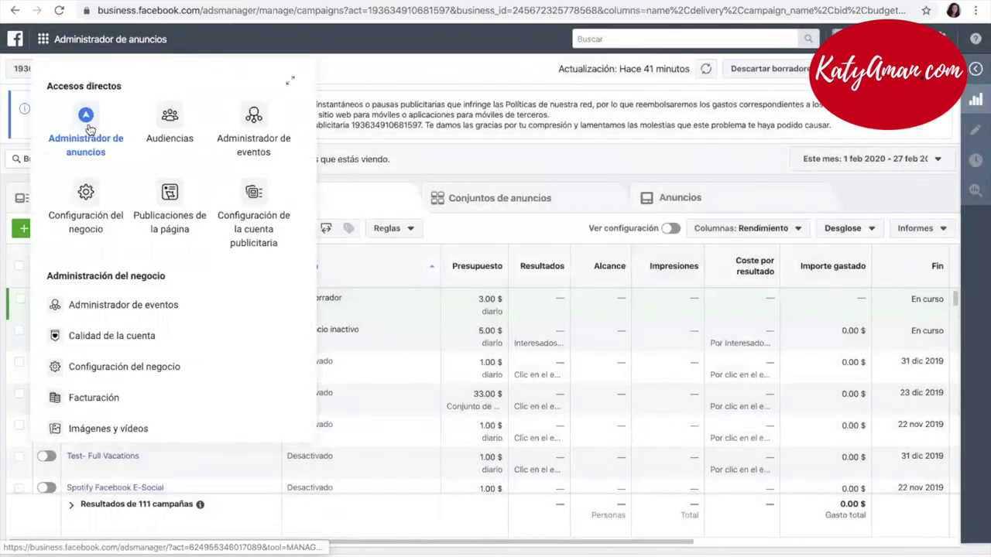
pyautogui.click(178, 123)
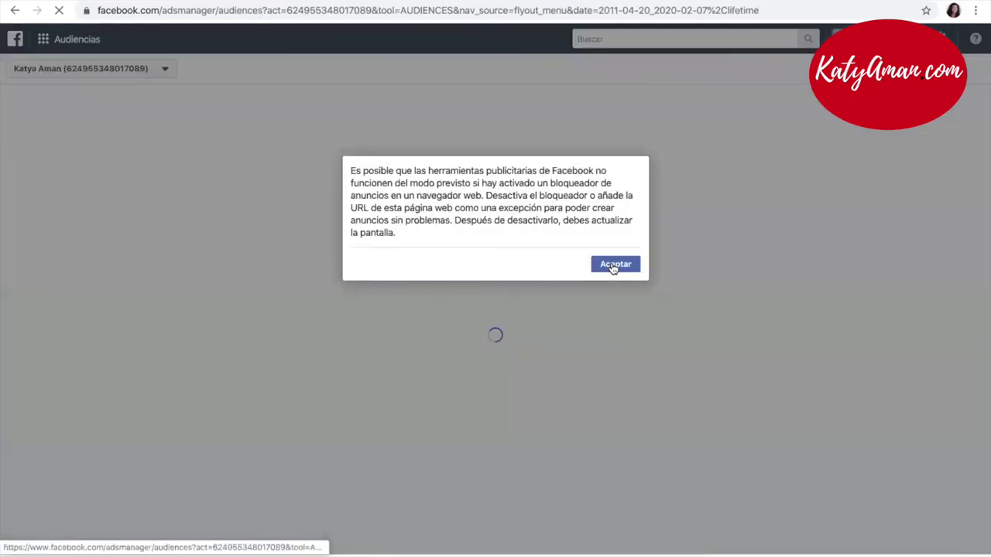
pyautogui.click(613, 266)
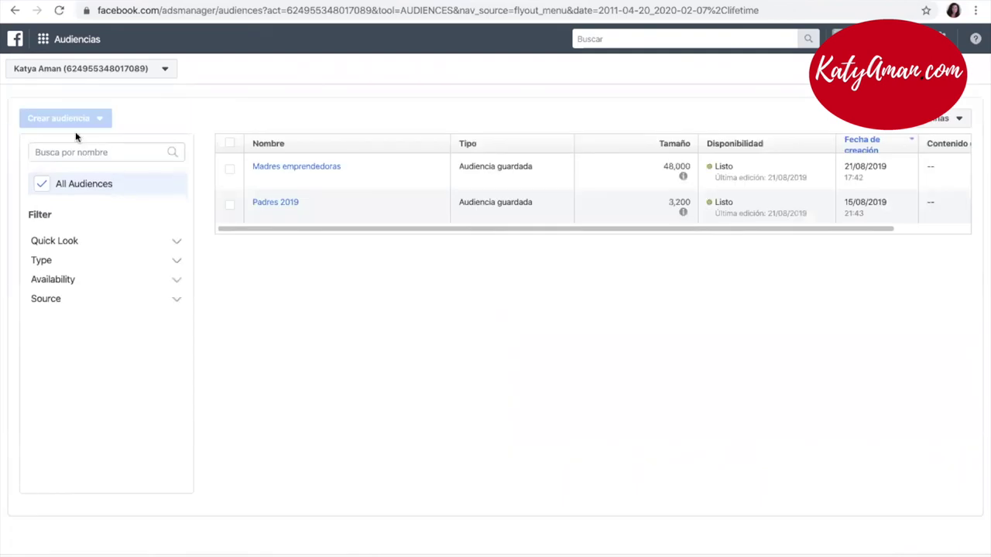
# Step: Switch the audiences view to the first business ad account listed under Corporacion Aman
pyautogui.click(87, 74)
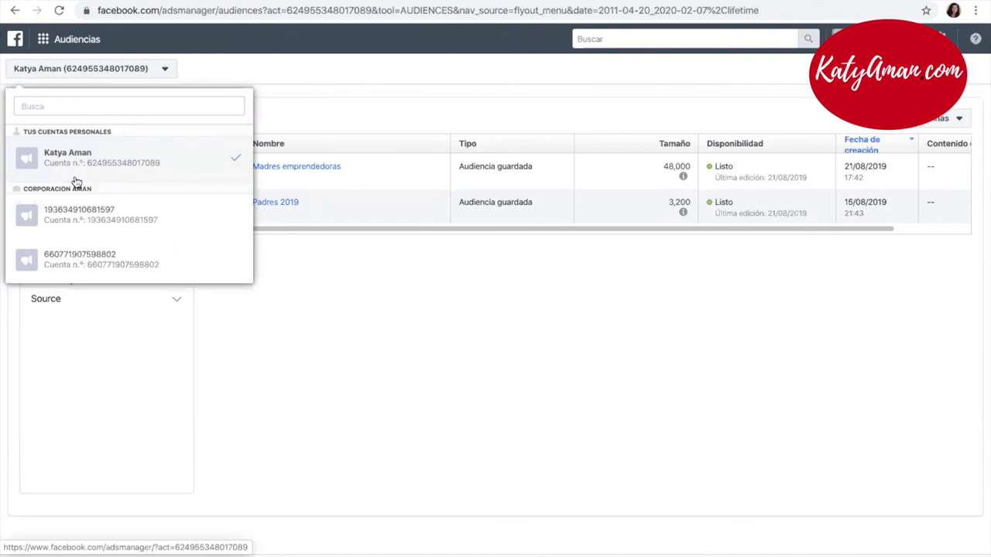
pyautogui.click(73, 214)
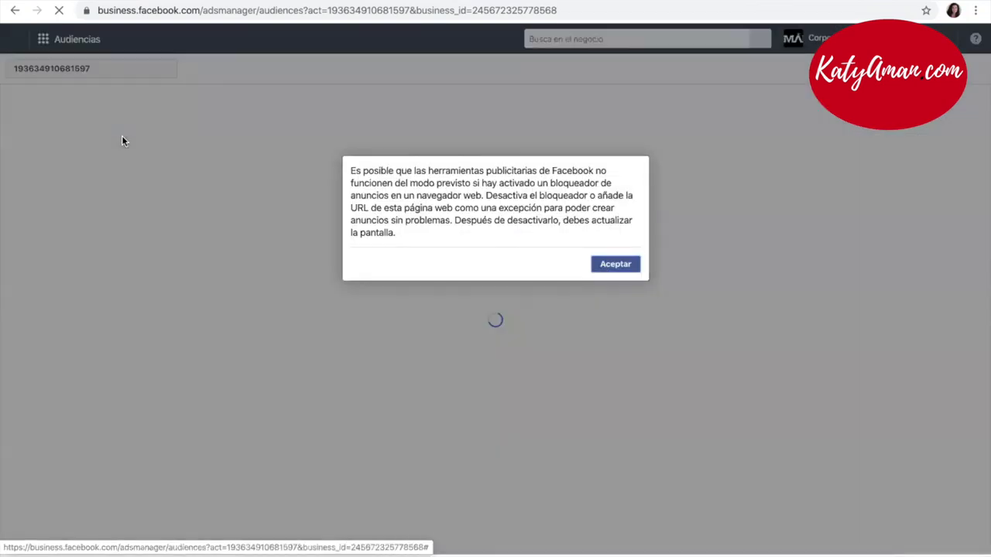
pyautogui.press('Return')
pyautogui.click(91, 71)
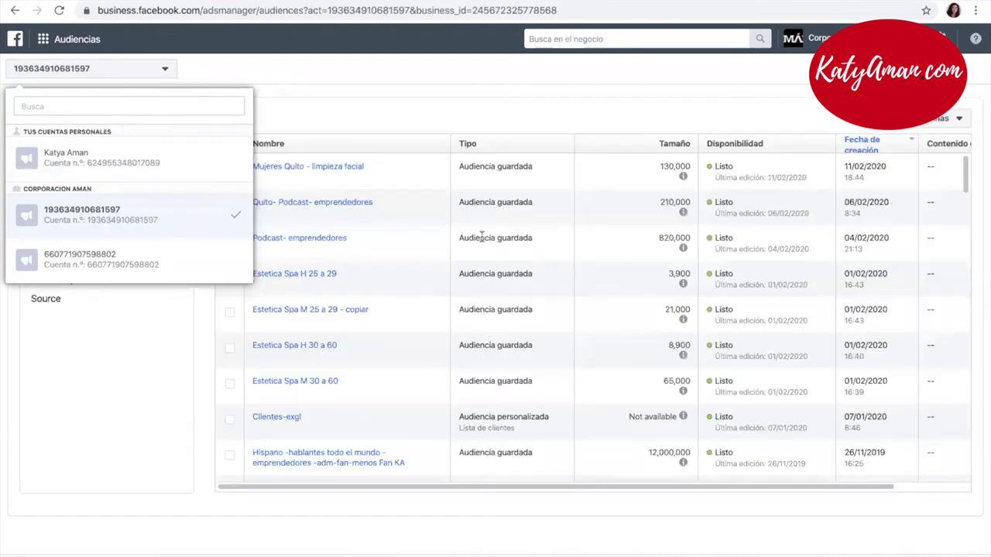
pyautogui.click(406, 117)
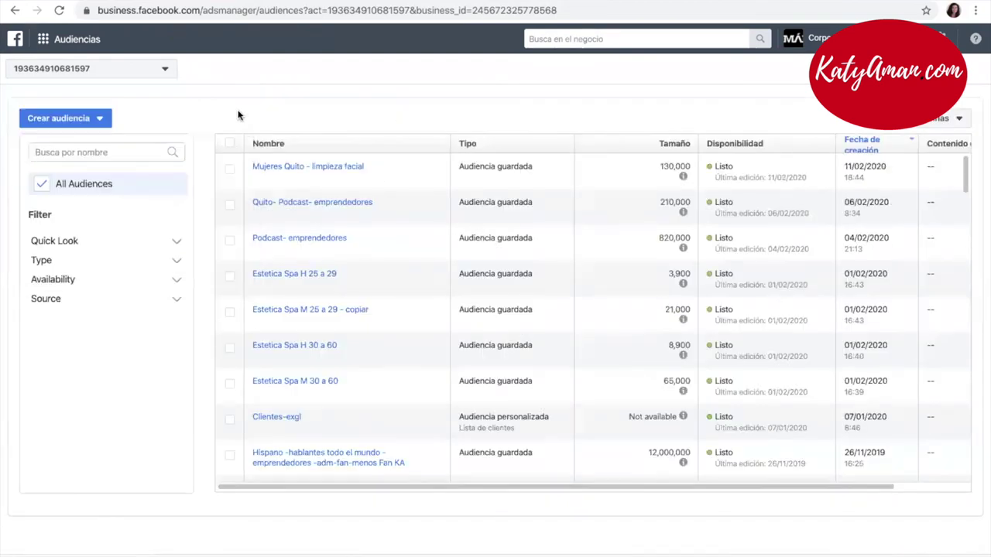
# Step: Start a new saved audience and set Ecuador as its only location
pyautogui.click(73, 119)
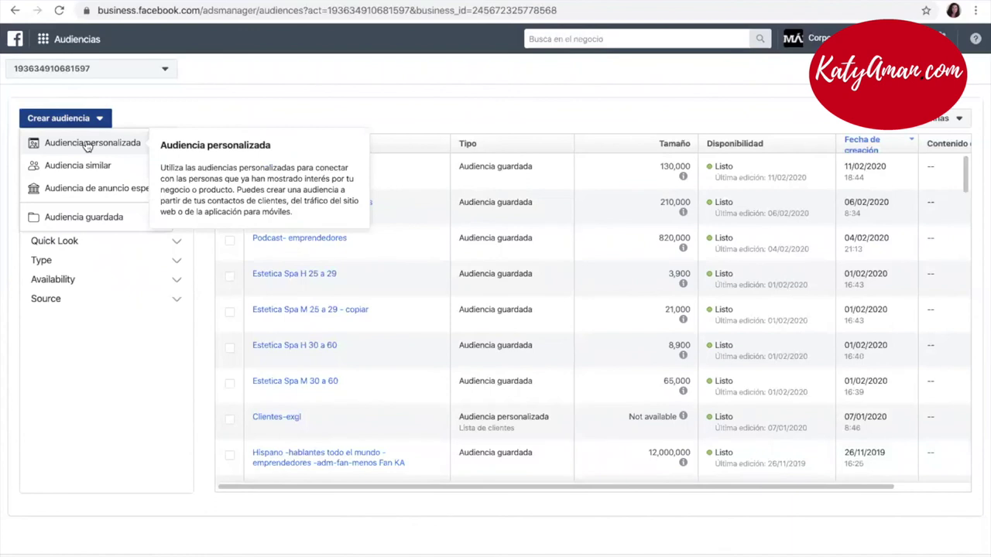
pyautogui.click(85, 220)
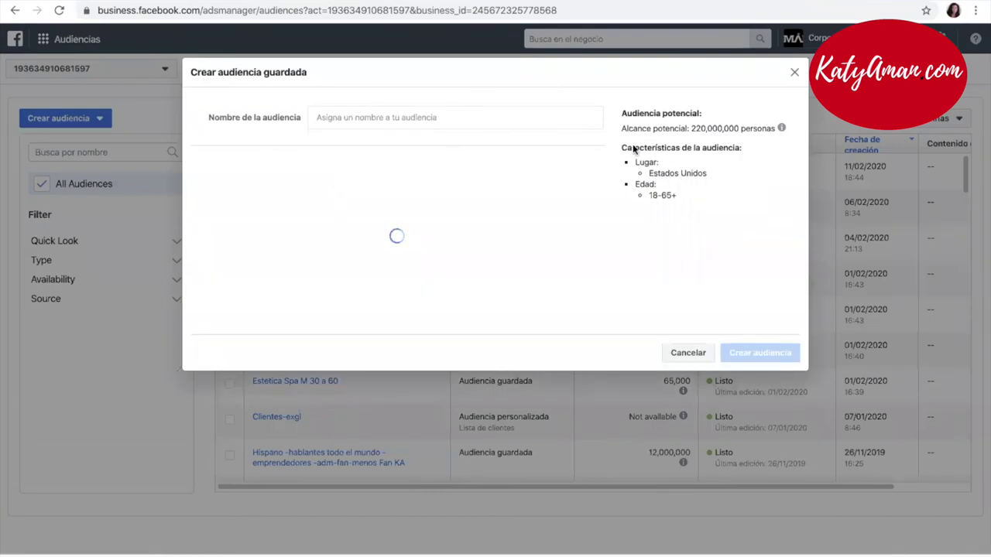
pyautogui.moveTo(420, 280)
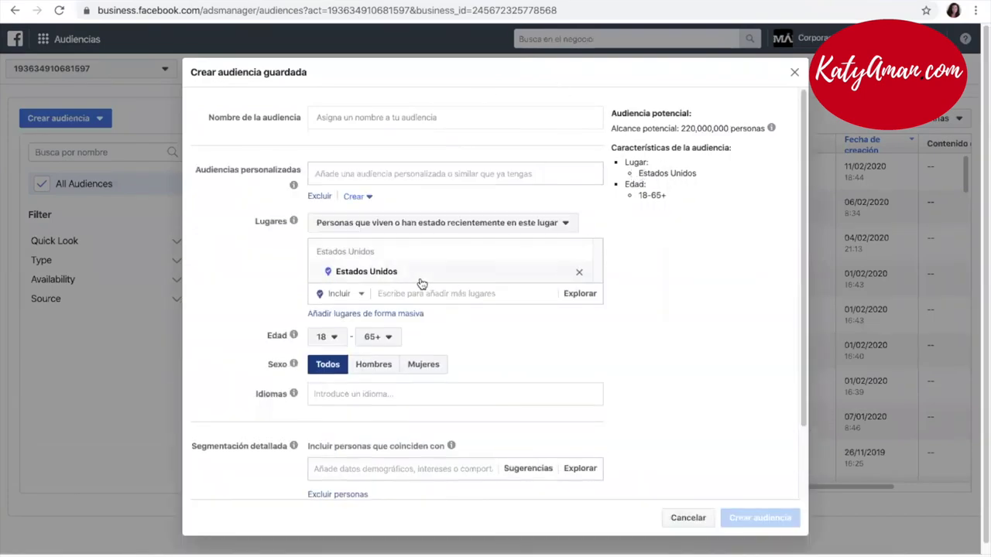
pyautogui.click(579, 275)
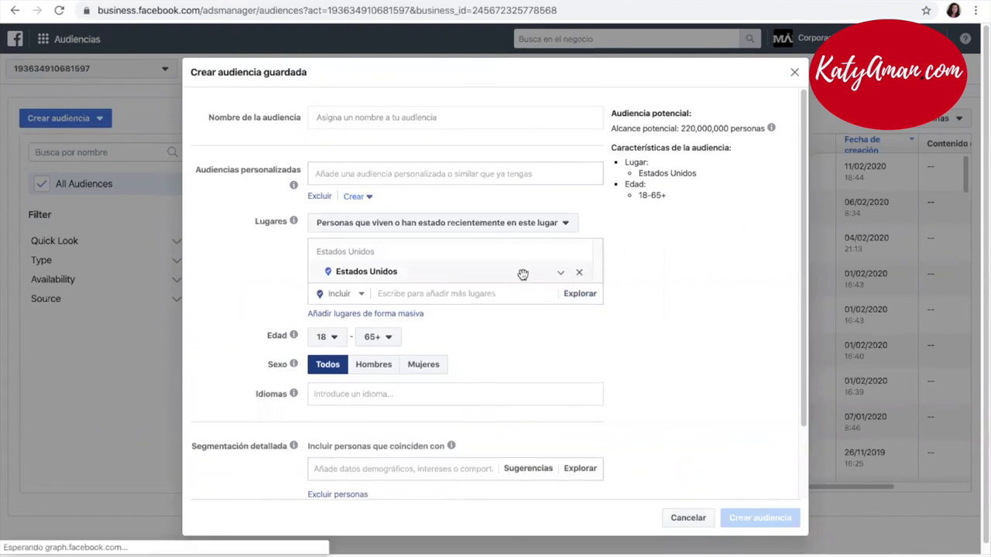
pyautogui.write('ecuador')
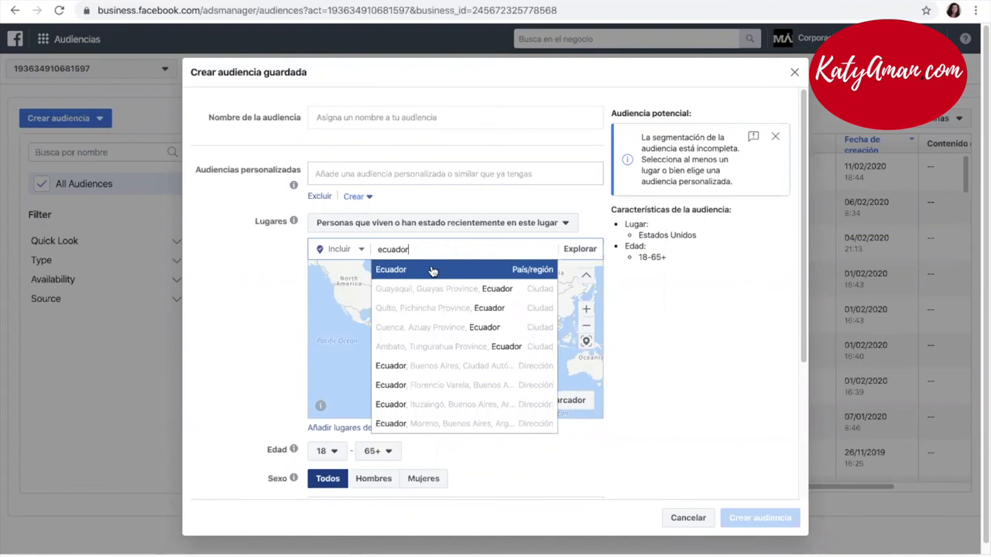
pyautogui.click(433, 270)
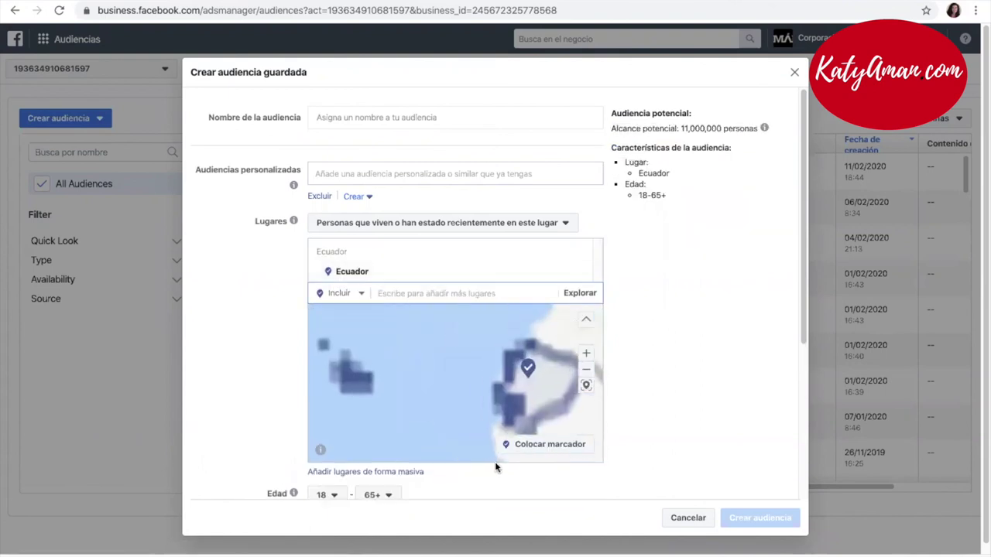
# Step: Set the audience's age range to 25–55
pyautogui.click(337, 498)
pyautogui.scroll(-3, 340, 309)
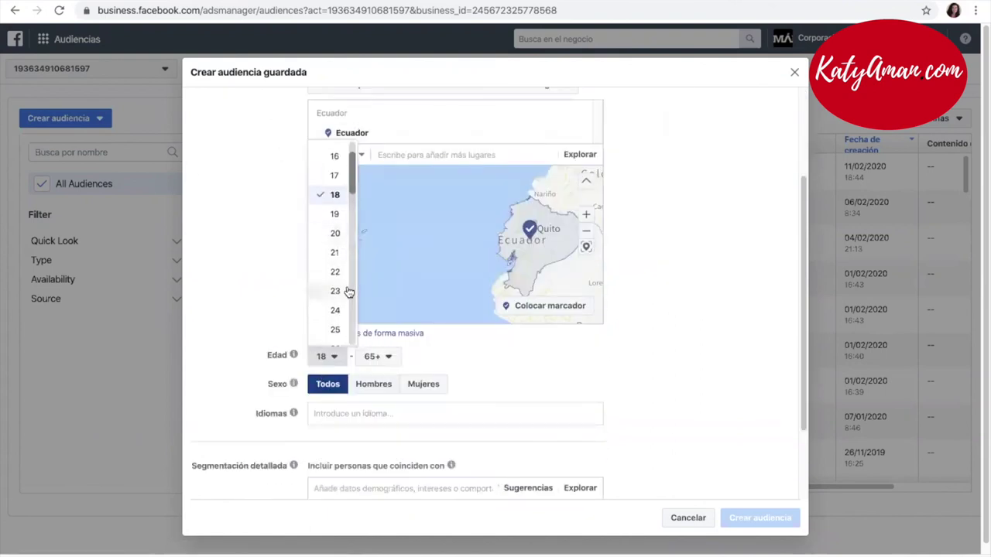
pyautogui.click(348, 331)
pyautogui.click(383, 359)
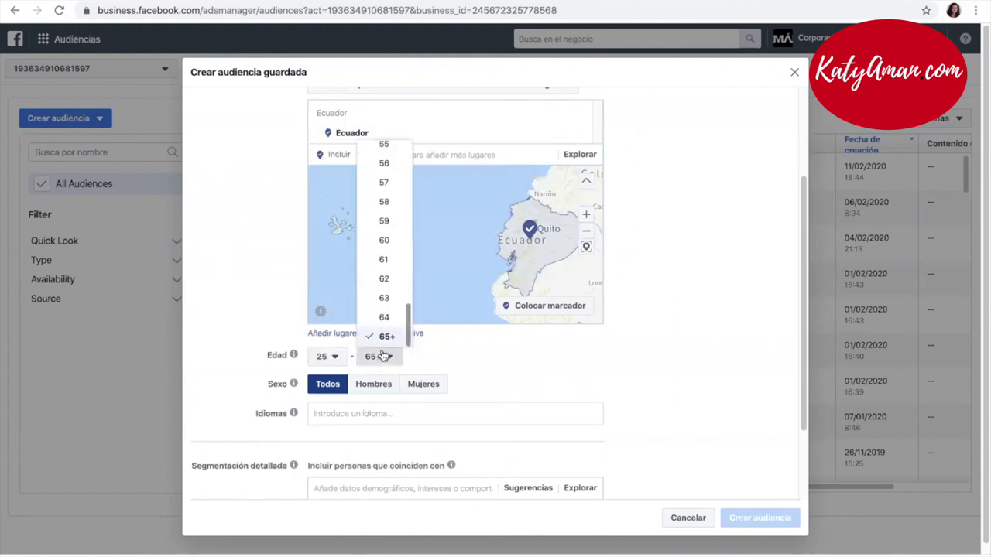
pyautogui.click(383, 147)
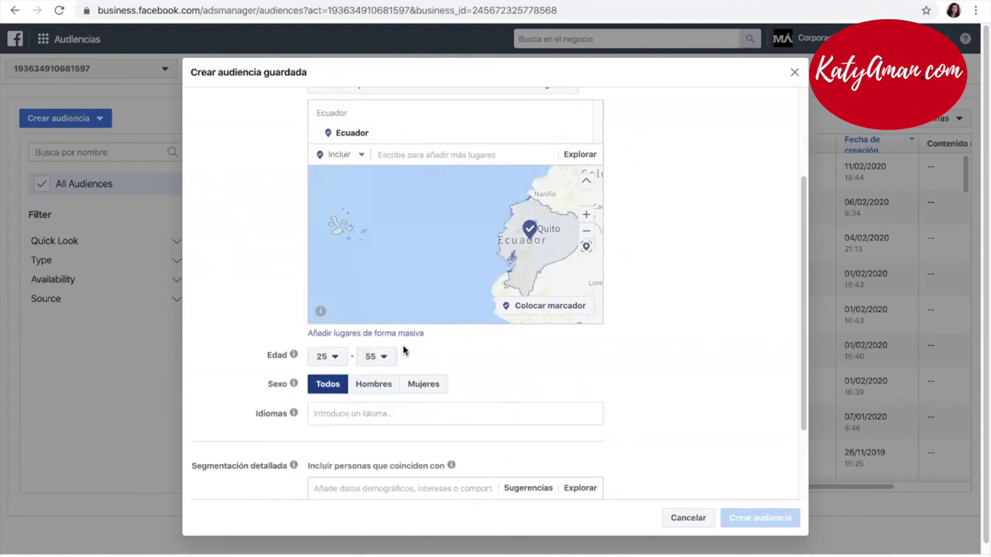
# Step: Add the Marketing interest from Negocios e industria to the audience's detailed targeting
pyautogui.scroll(-3, 410, 364)
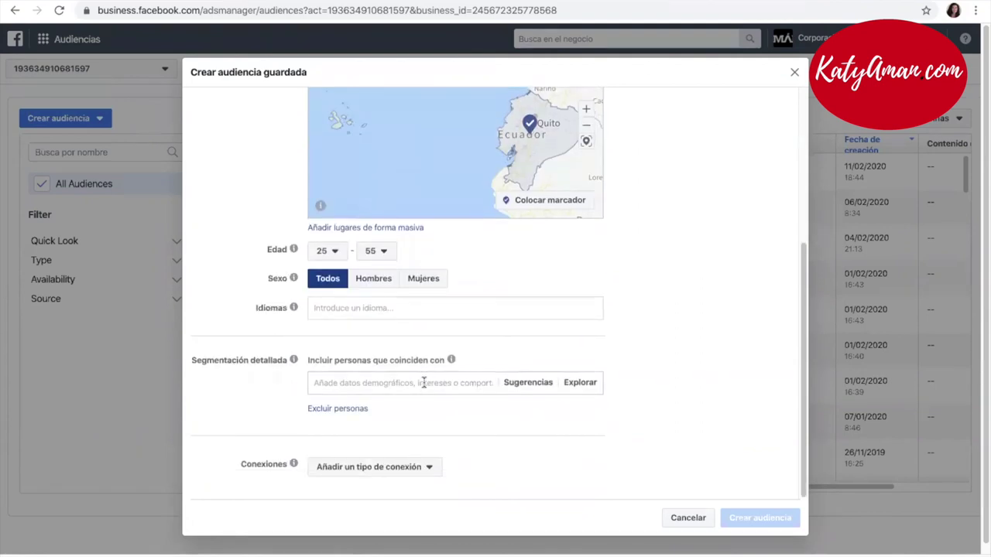
pyautogui.click(425, 383)
pyautogui.write('marketing')
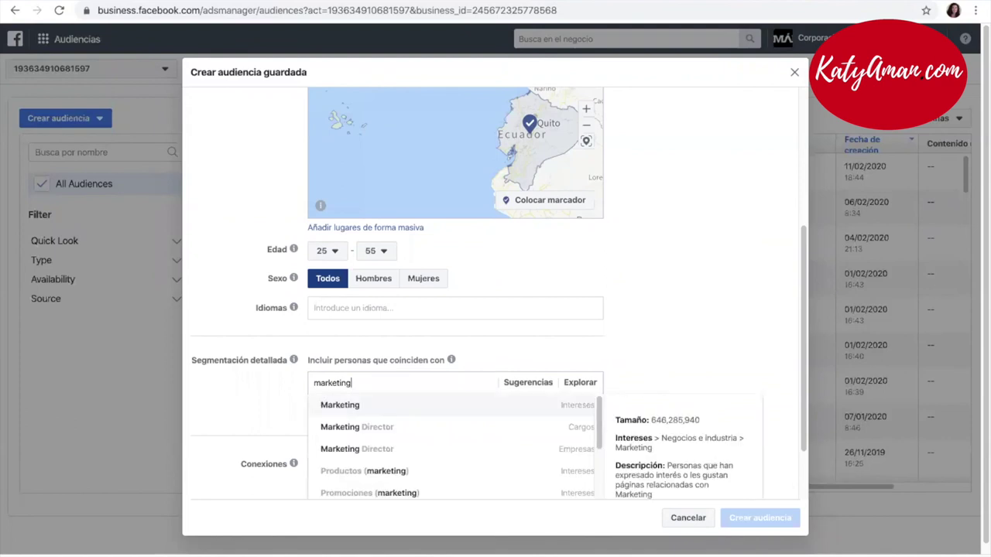
pyautogui.press('Return')
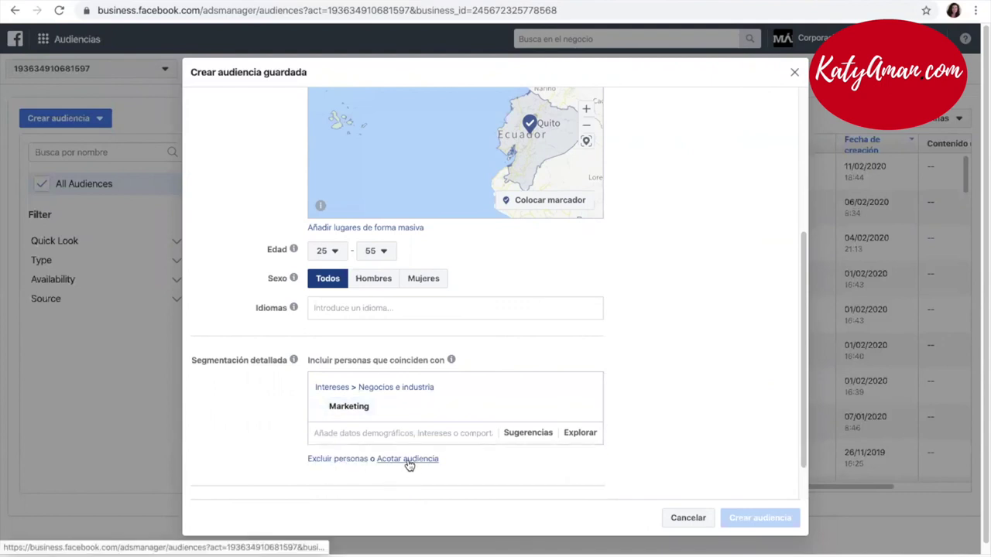
# Step: Narrow the audience to people who must also match the Marketing digital interest under Internet
pyautogui.click(409, 459)
pyautogui.scroll(-2, 380, 473)
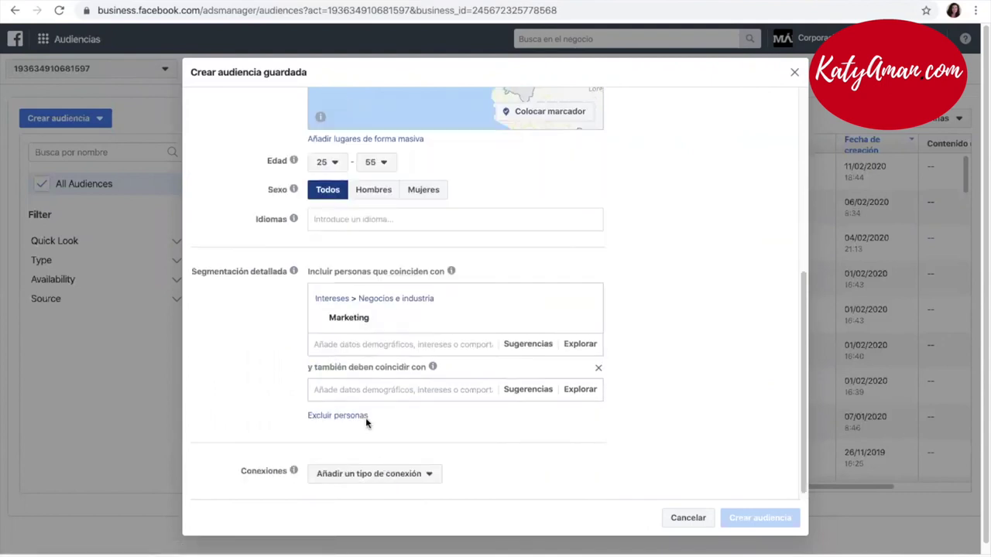
pyautogui.click(372, 390)
pyautogui.write('marketing digital')
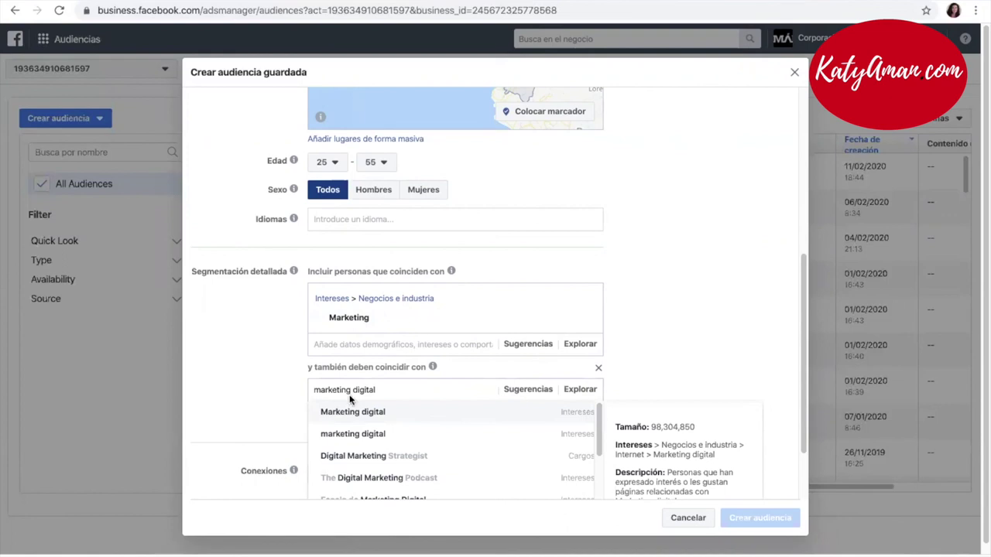
pyautogui.click(378, 411)
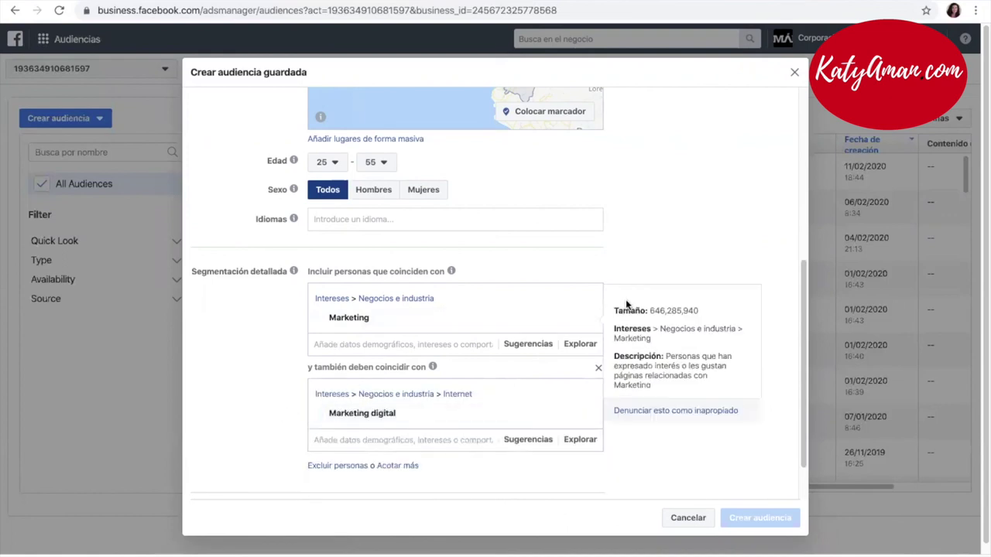
# Step: Narrow the audience further to people who must also match the Turismo interest under Viajes
pyautogui.scroll(3, 704, 246)
pyautogui.scroll(2, 706, 246)
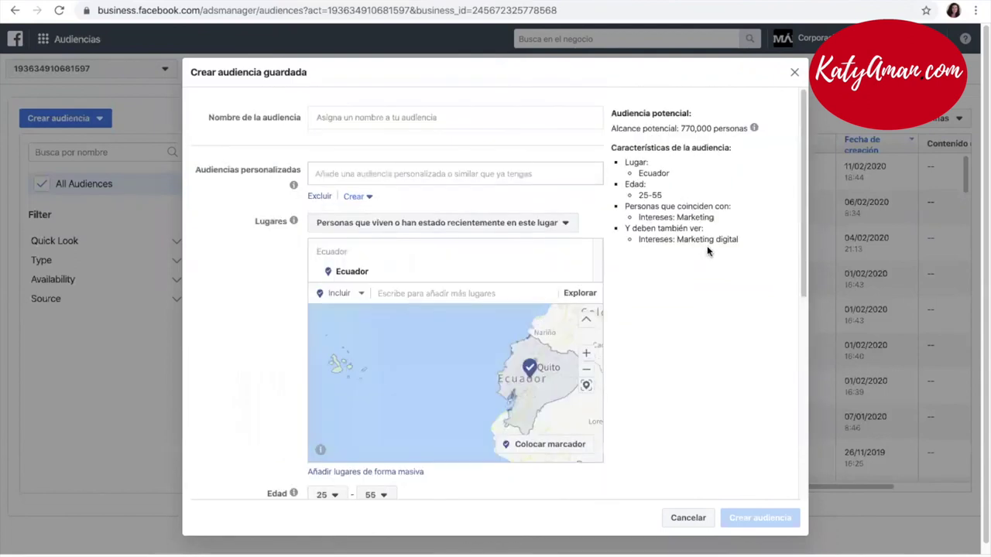
pyautogui.scroll(-5, 730, 264)
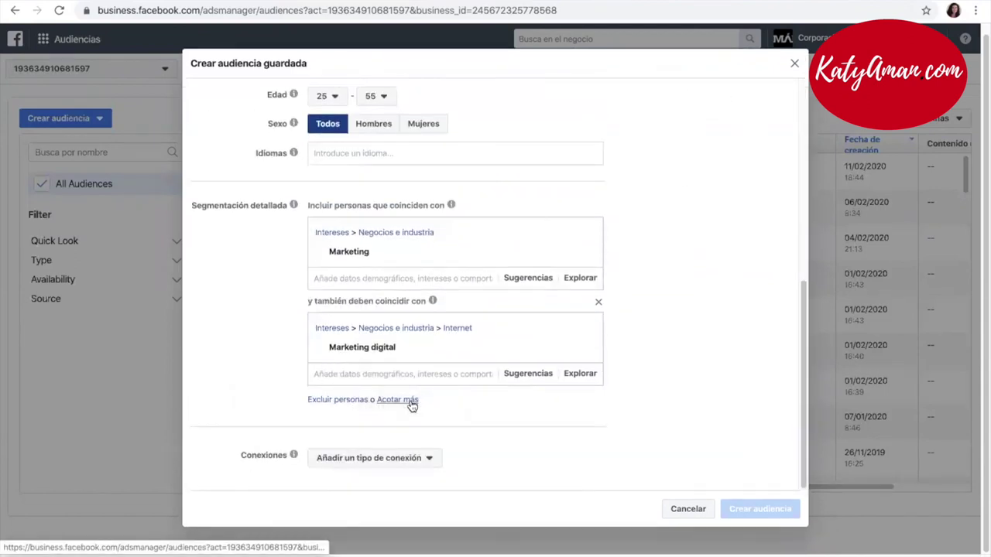
pyautogui.click(410, 401)
pyautogui.click(391, 417)
pyautogui.write('t')
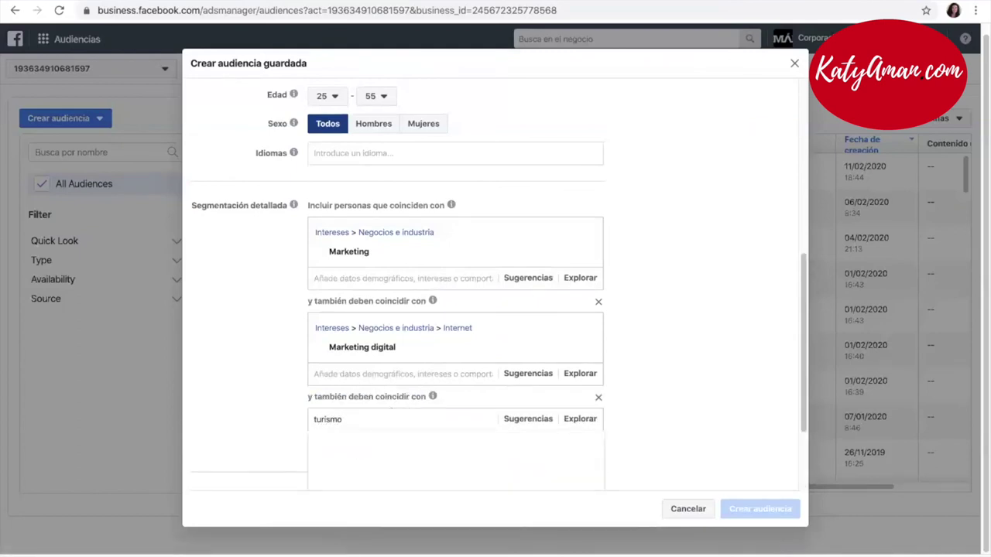
pyautogui.write('urismo')
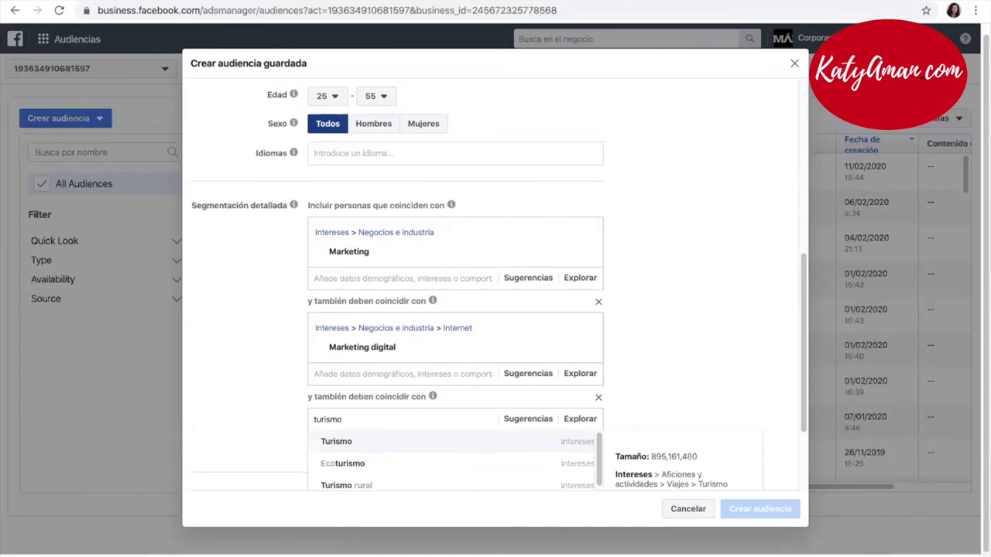
pyautogui.press('Return')
pyautogui.click(440, 464)
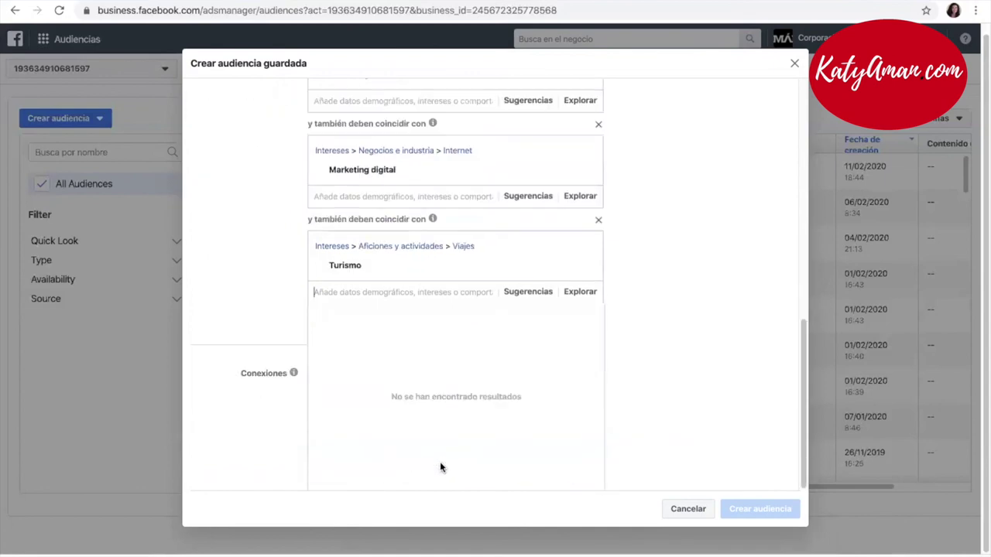
pyautogui.click(244, 310)
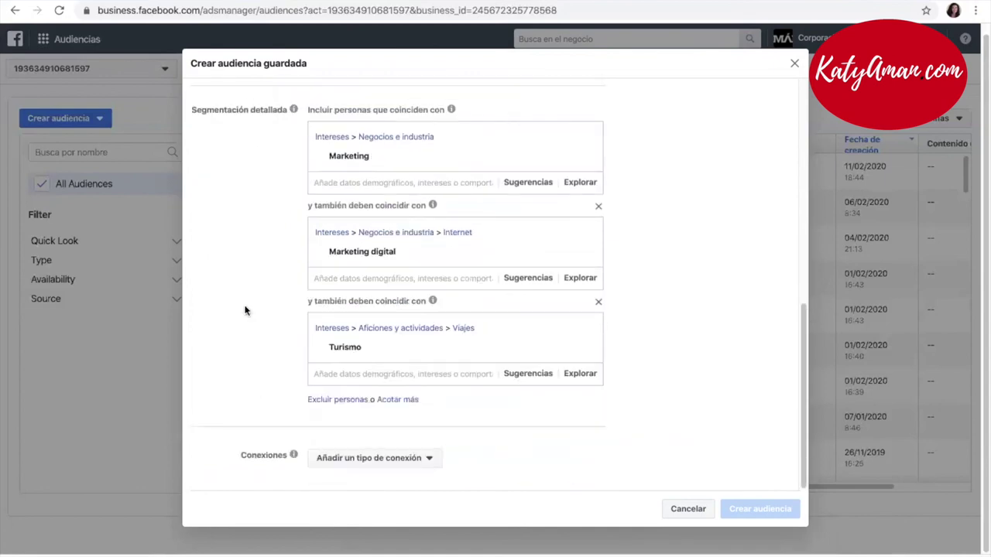
# Step: Review the potential reach and characteristics of the audience combining Marketing, Marketing digital and Turismo
pyautogui.scroll(10, 674, 430)
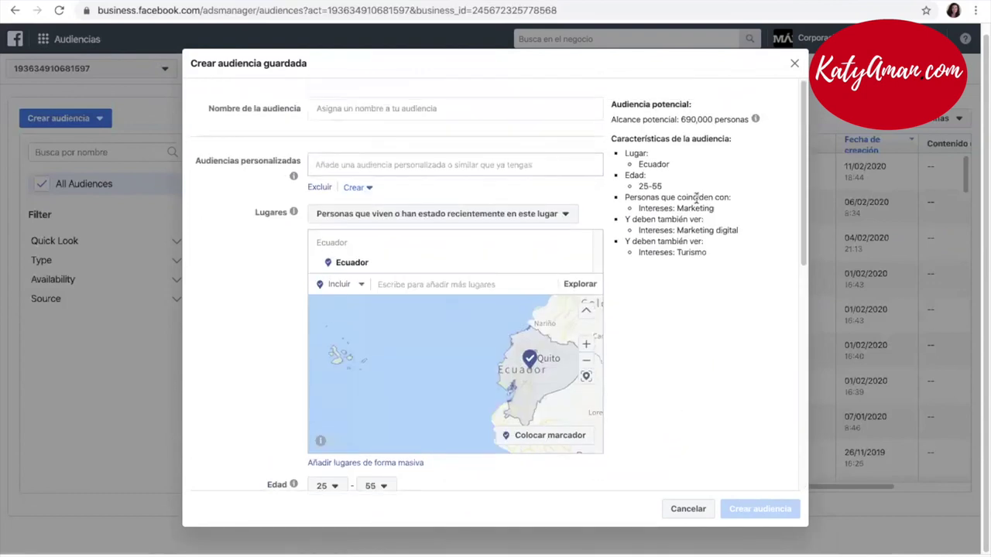
pyautogui.scroll(-1, 741, 354)
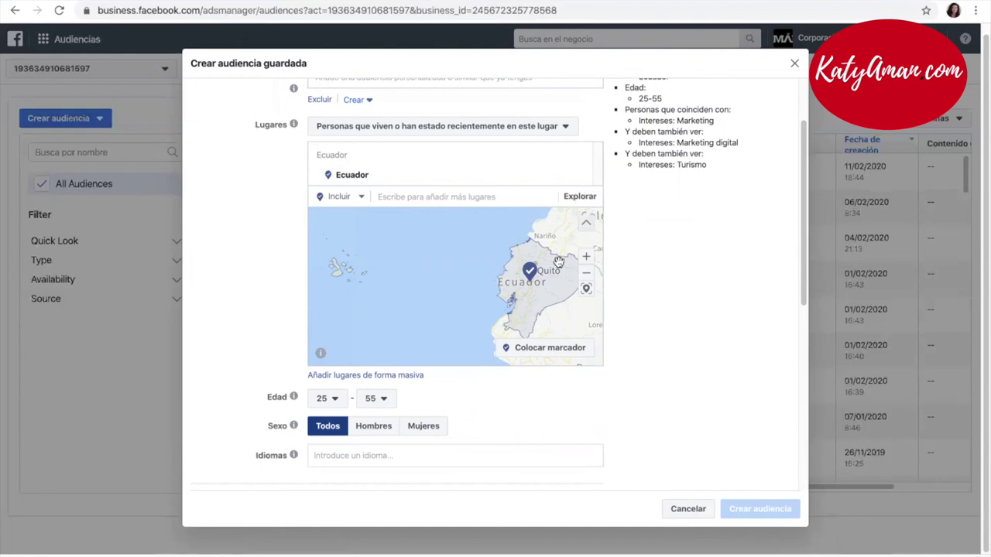
pyautogui.scroll(1, 677, 281)
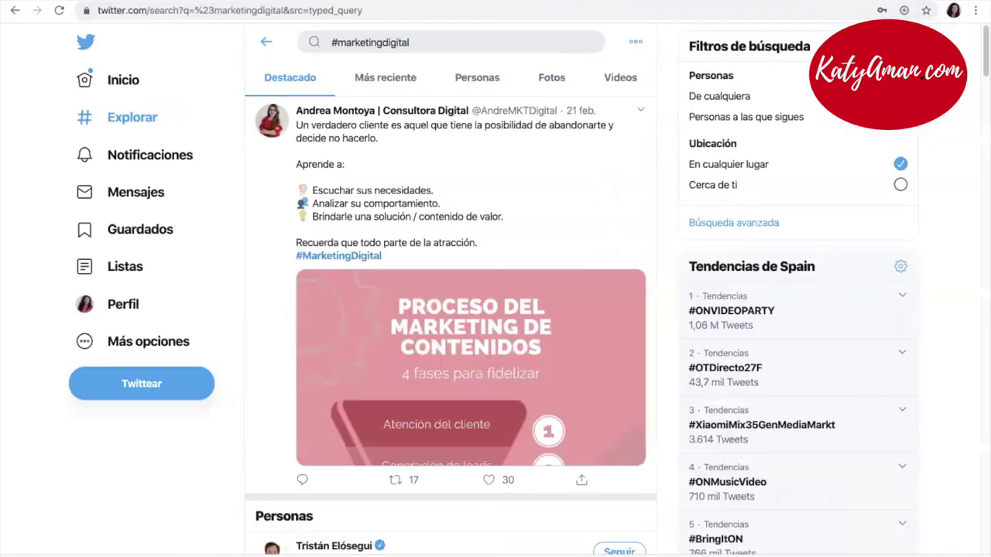
# Step: Switch to Twitter, search for #marketingdigital from the Explorar page and browse the featured tweets
pyautogui.click(503, 73)
pyautogui.click(110, 78)
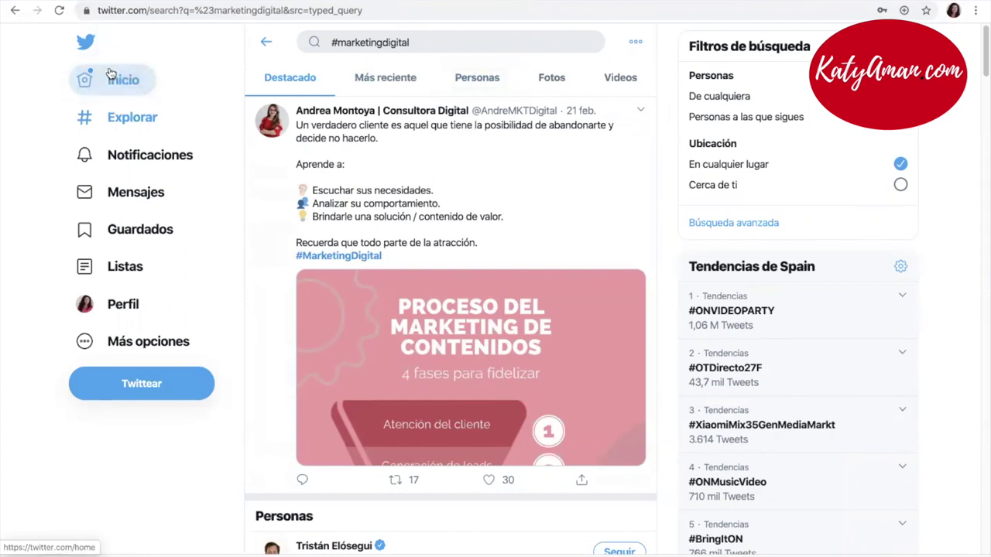
pyautogui.click(136, 123)
pyautogui.click(435, 42)
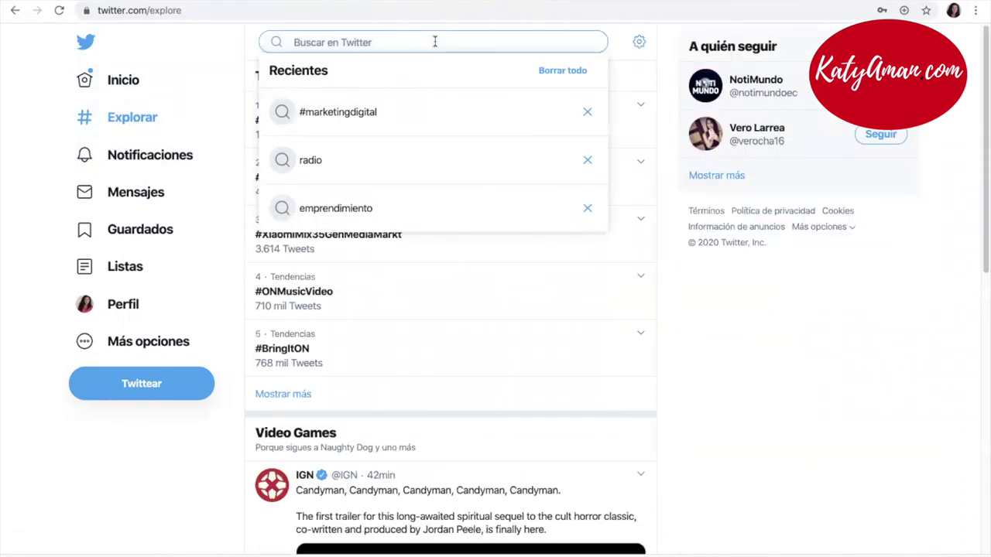
pyautogui.write('#')
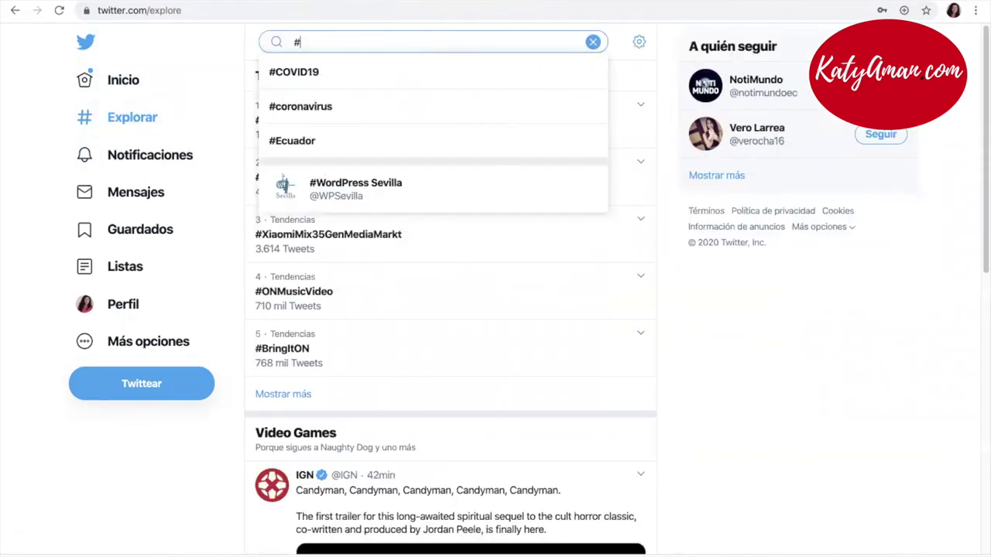
pyautogui.write('markeing')
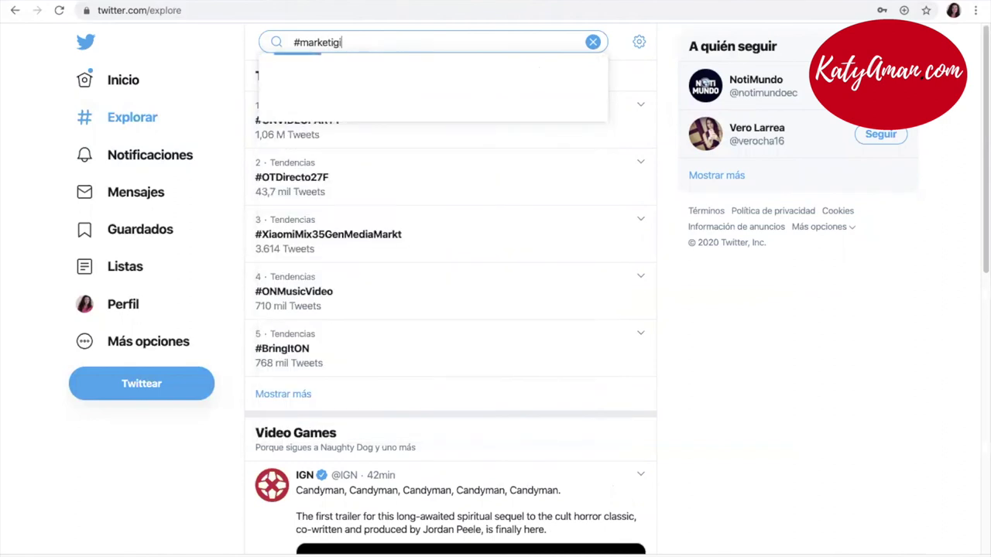
pyautogui.write('ngdigit')
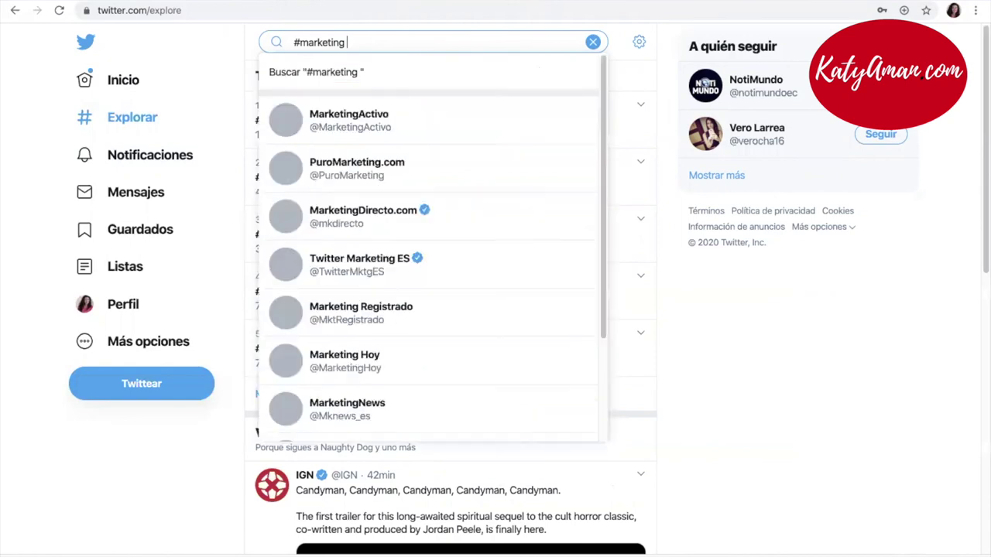
pyautogui.write('al')
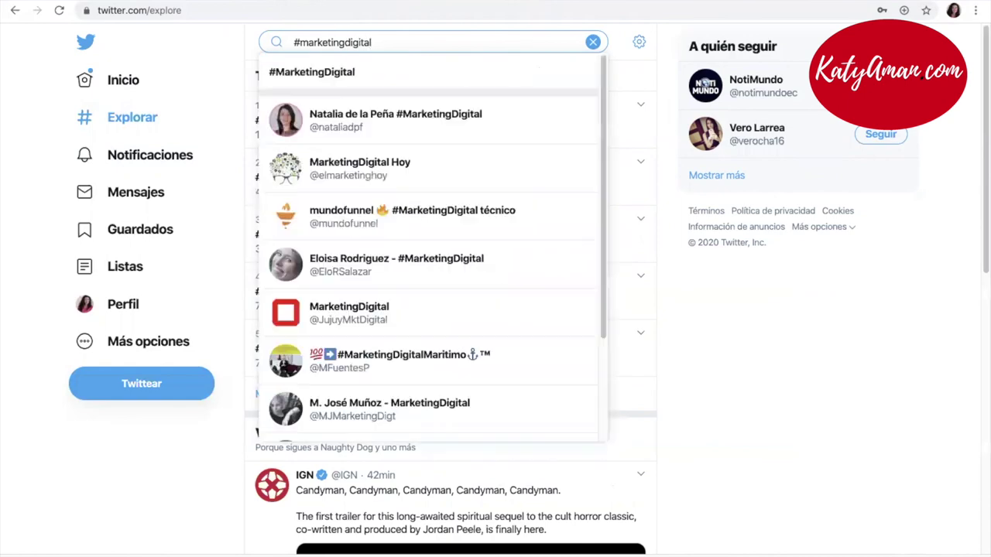
pyautogui.press('Return')
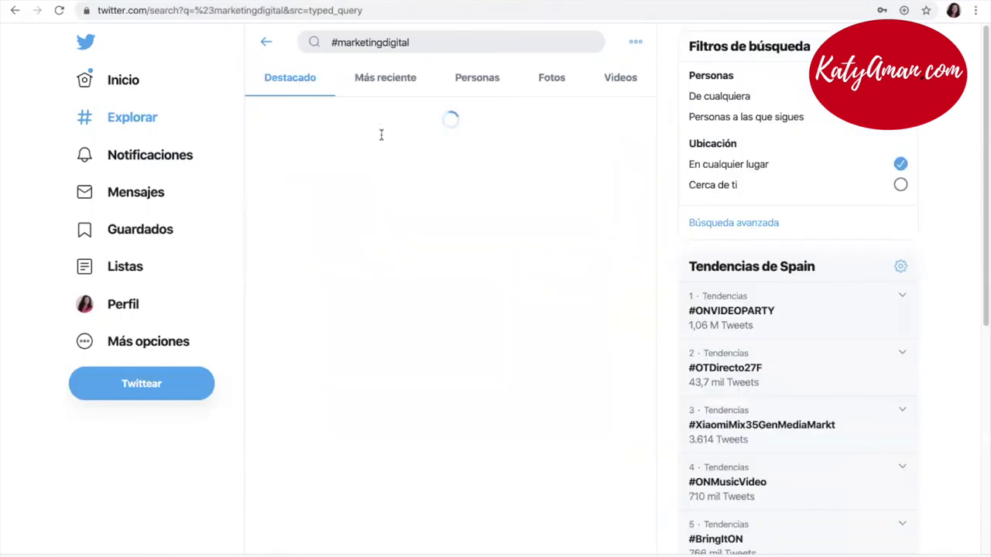
pyautogui.scroll(-4, 422, 159)
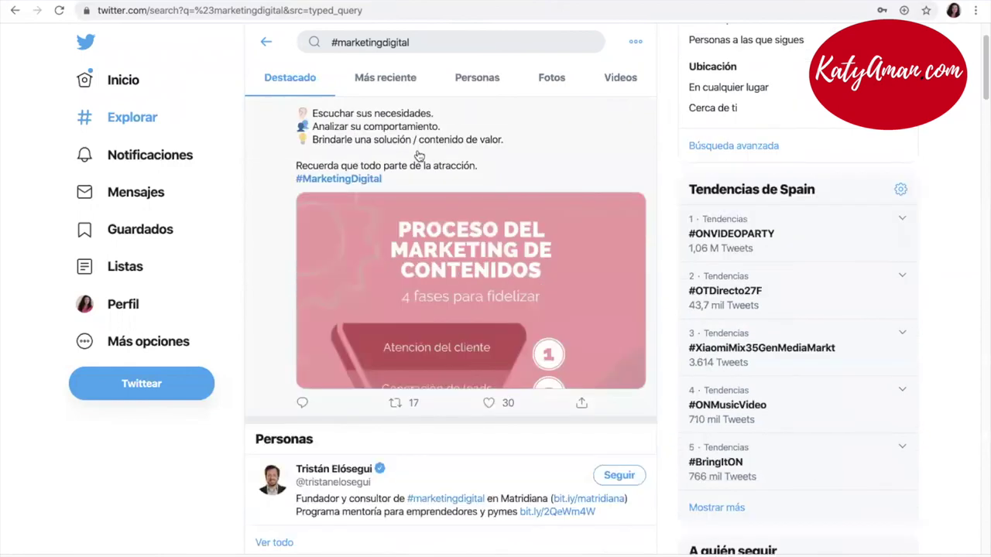
pyautogui.scroll(-5, 424, 160)
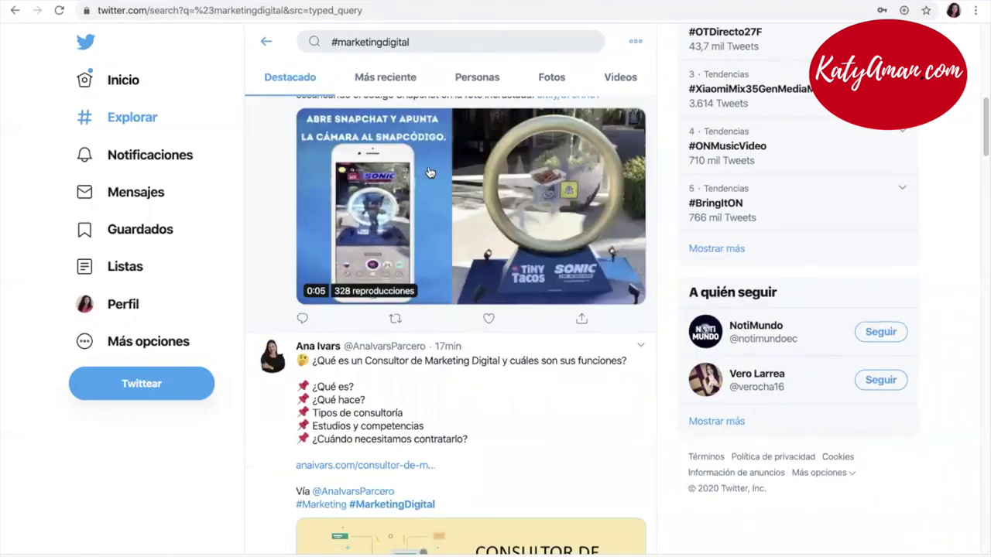
# Step: Enable Tendencias para ti in the trends settings so trends follow the account's location, and return to the search results
pyautogui.scroll(8, 769, 243)
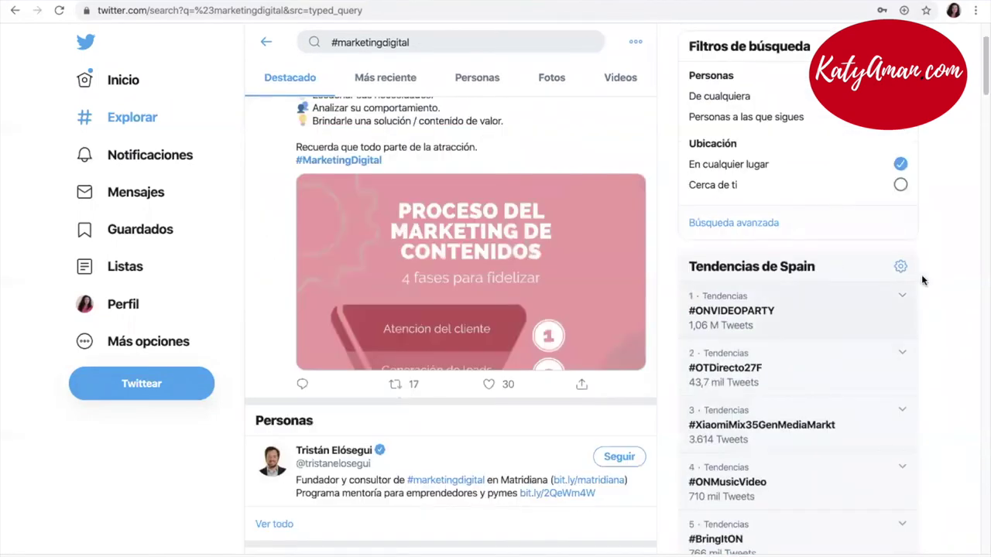
pyautogui.click(899, 267)
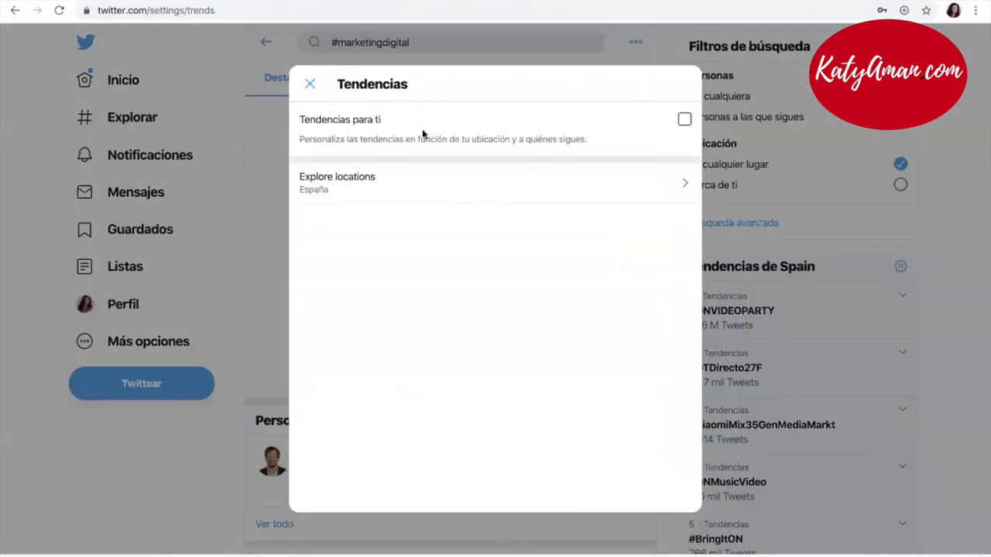
pyautogui.click(684, 188)
pyautogui.click(355, 163)
pyautogui.click(684, 120)
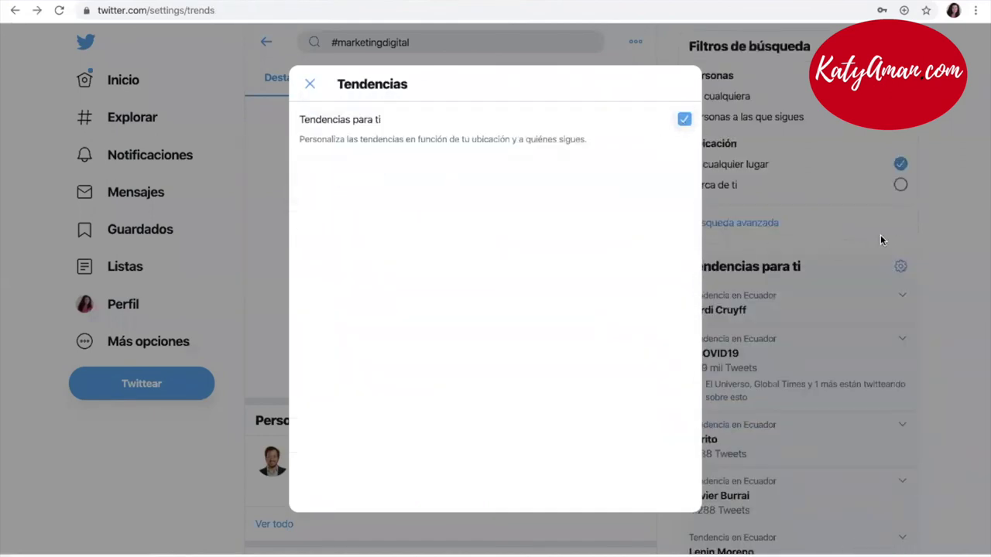
pyautogui.click(958, 224)
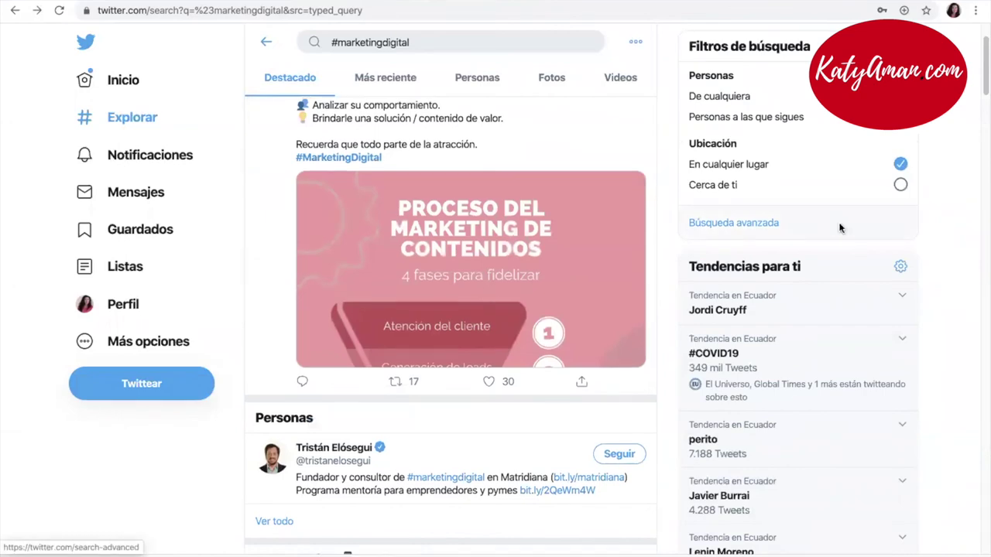
# Step: Look through the personalised trend list and the featured #marketingdigital posts
pyautogui.scroll(-1, 840, 224)
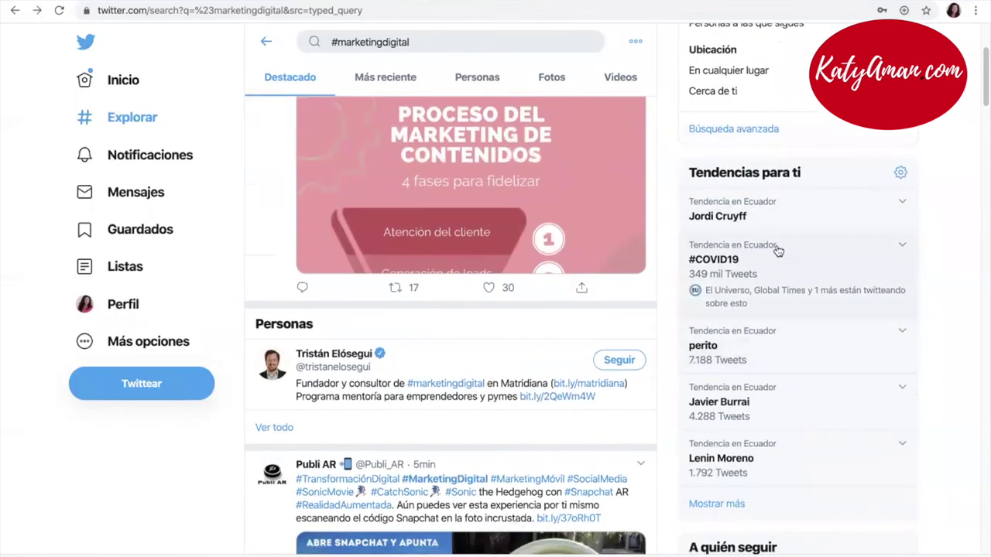
pyautogui.scroll(2, 770, 249)
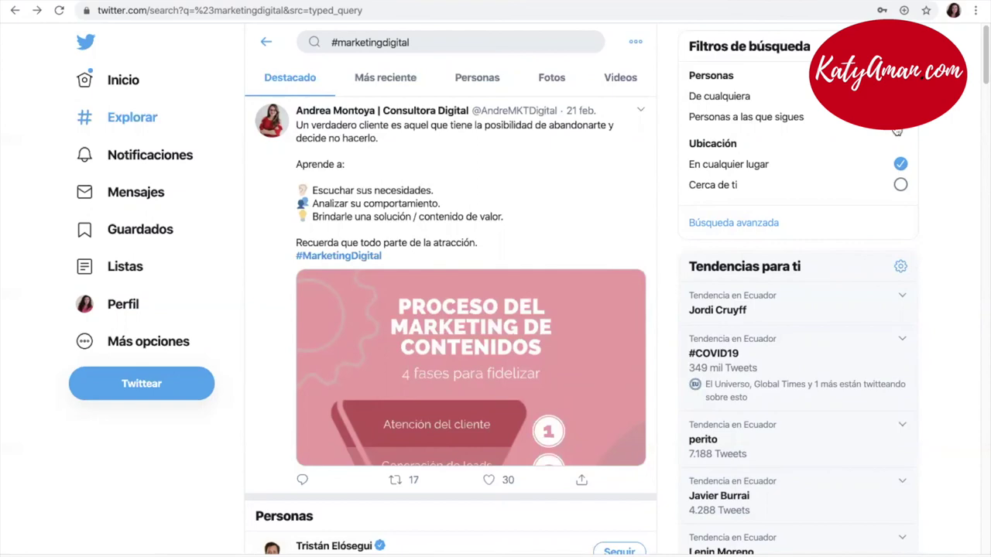
pyautogui.scroll(-2, 785, 190)
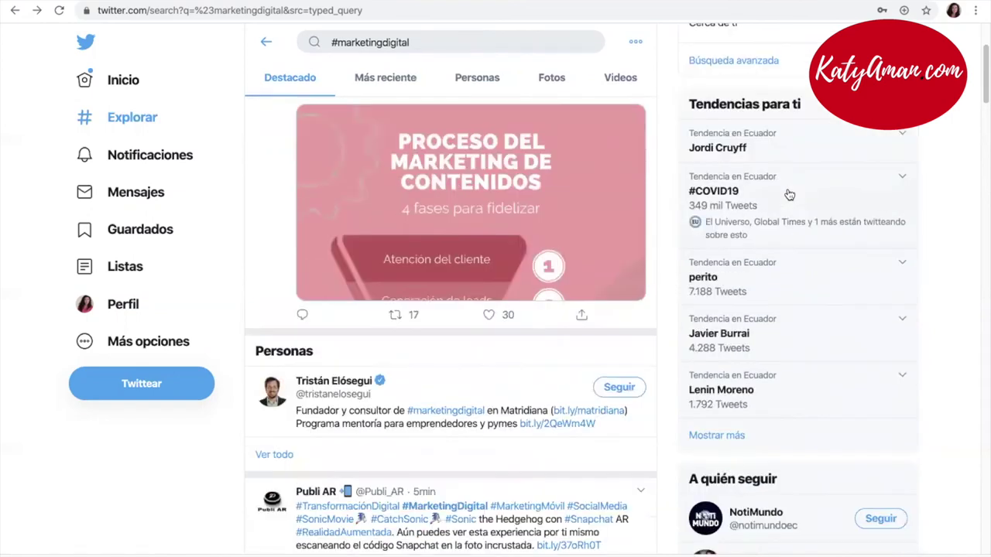
pyautogui.scroll(-3, 787, 191)
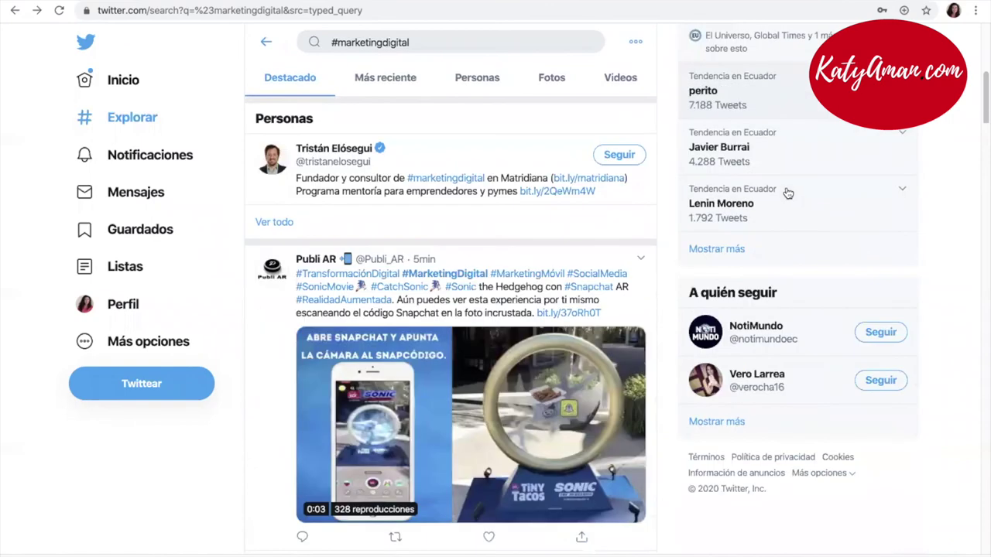
pyautogui.scroll(5, 367, 68)
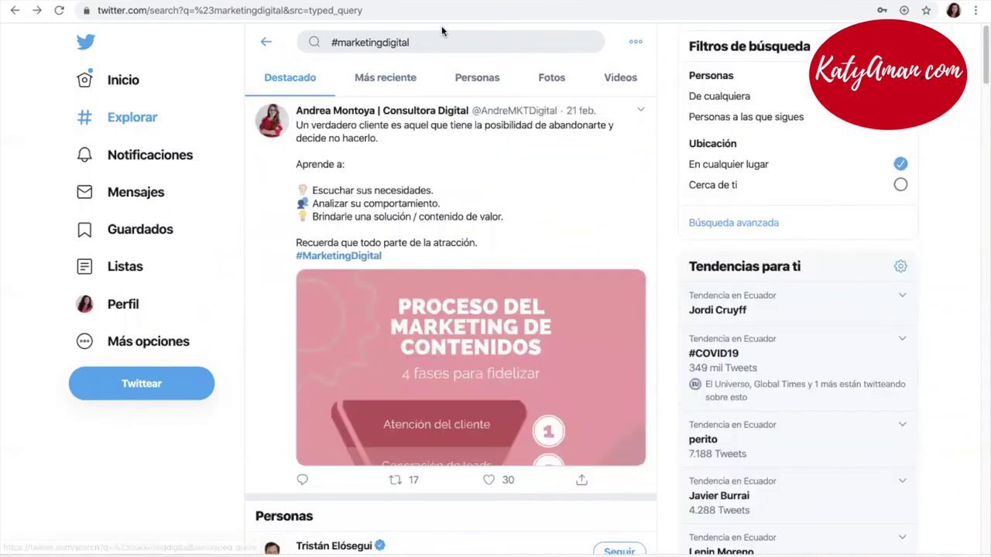